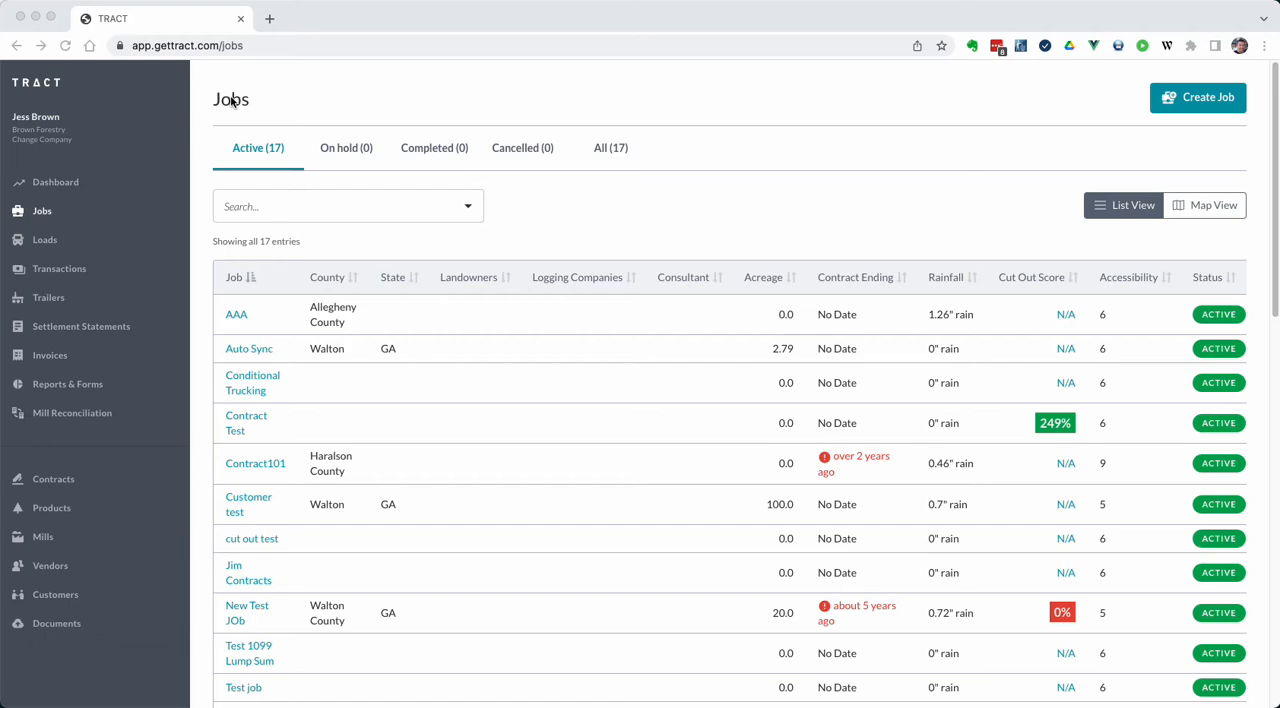
# Start a new job and name it "Parcel Demo"
pyautogui.click(977, 163)
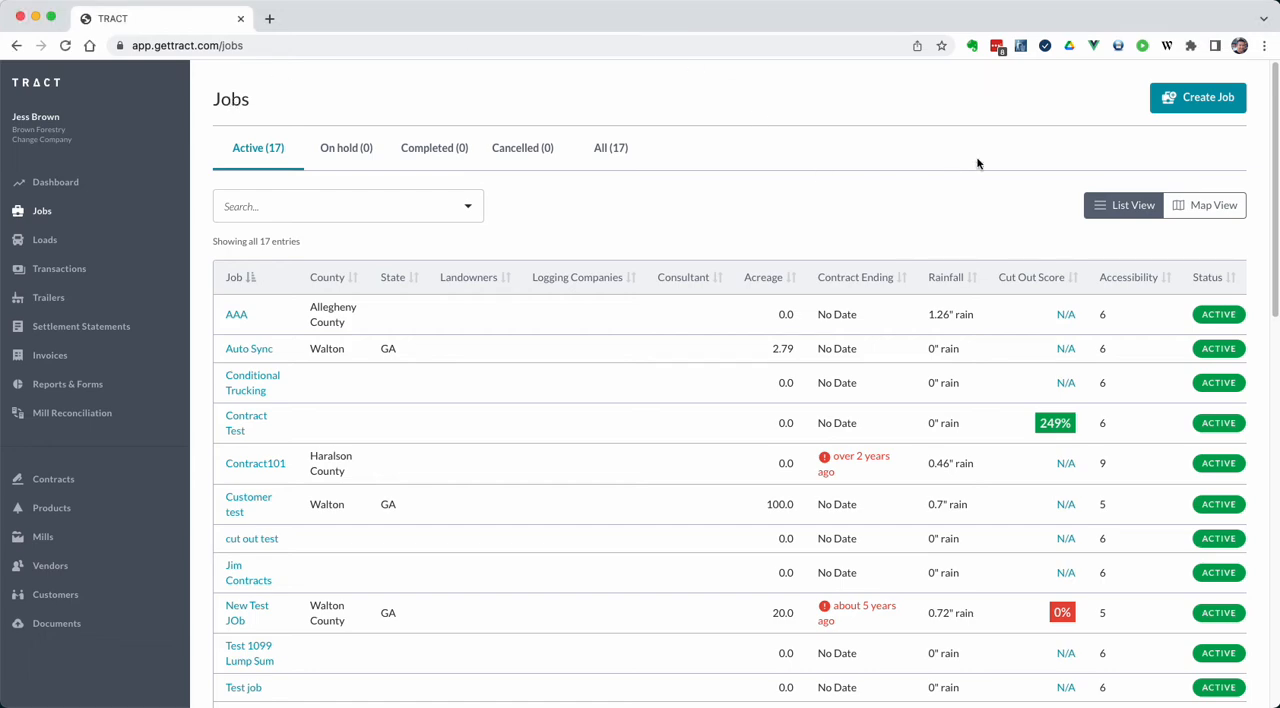
pyautogui.click(1194, 100)
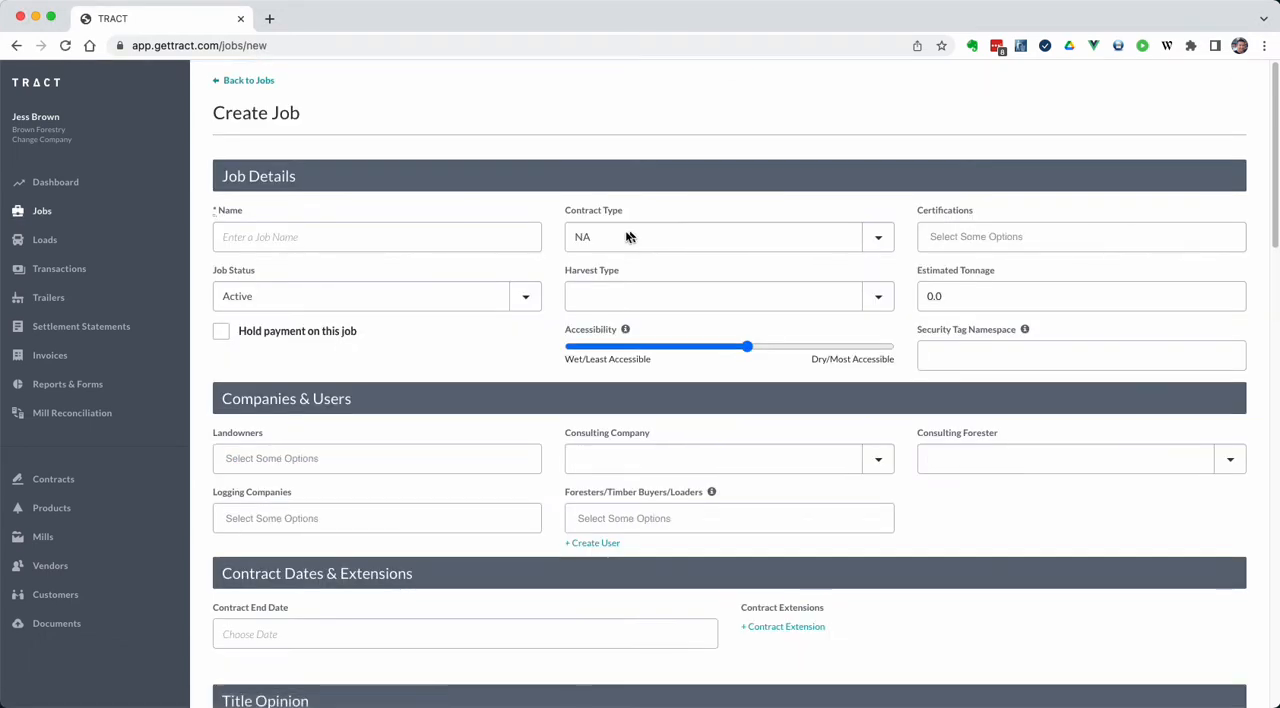
pyautogui.click(286, 241)
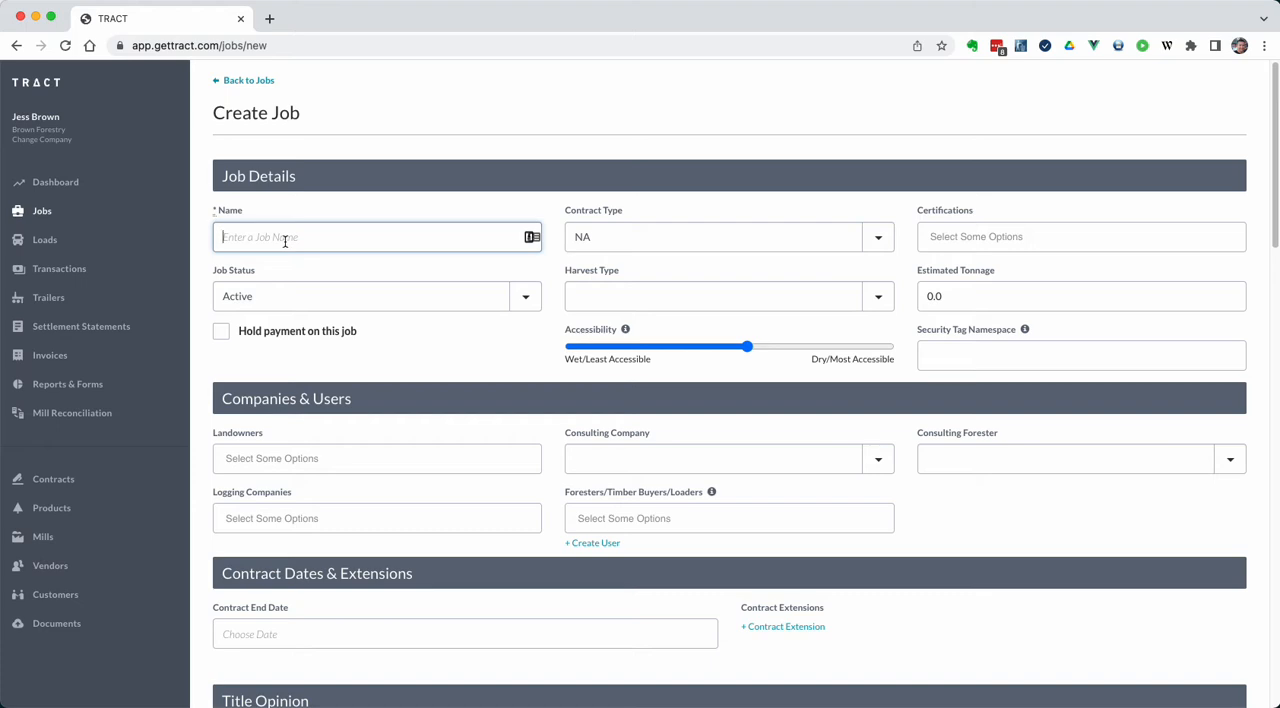
pyautogui.write('Parcel Demo')
# Find "Pleasant Valley Road, Monroe, GA, USA" on the parcel map in the job's location information
pyautogui.scroll(-10, 305, 250)
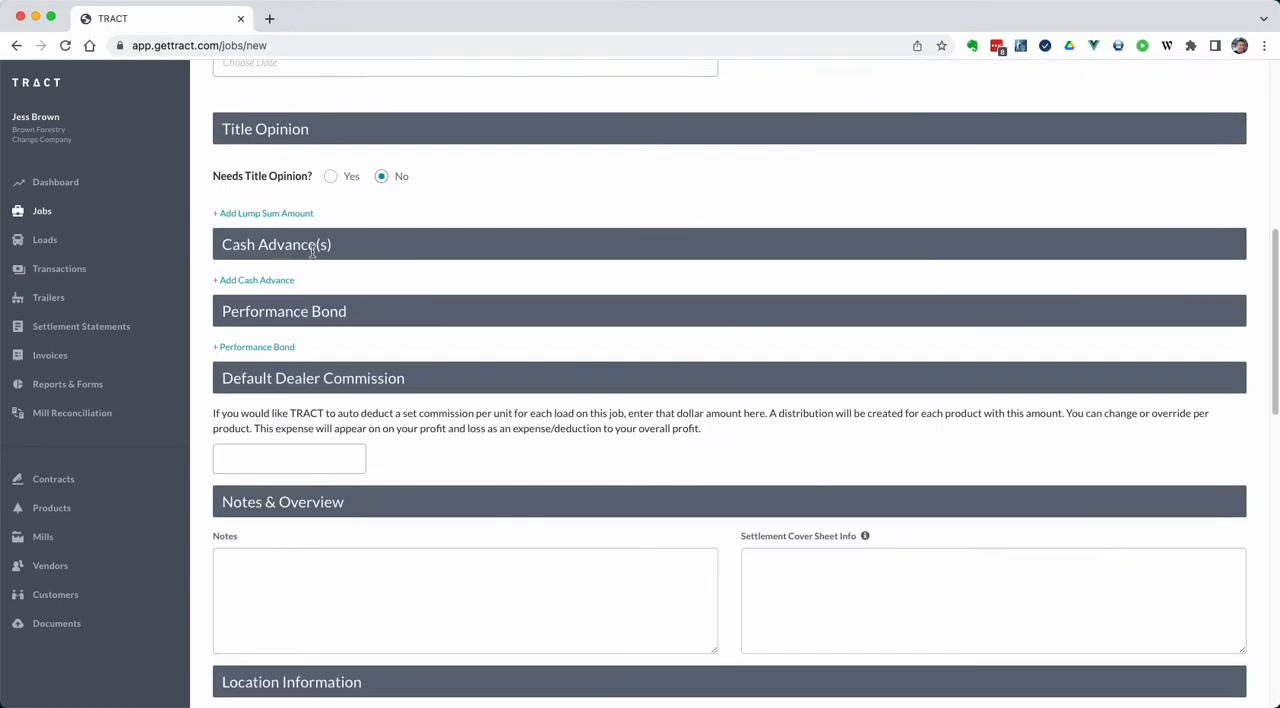
pyautogui.scroll(-3, 312, 250)
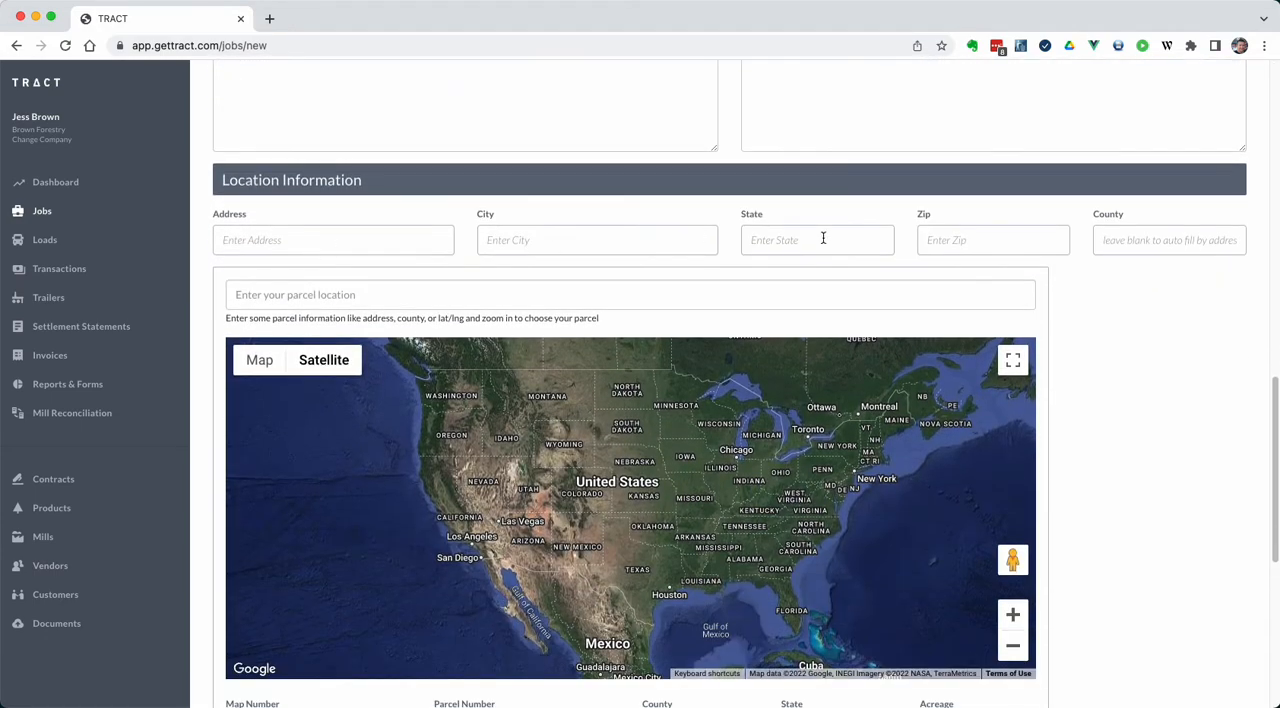
pyautogui.scroll(-2, 1172, 290)
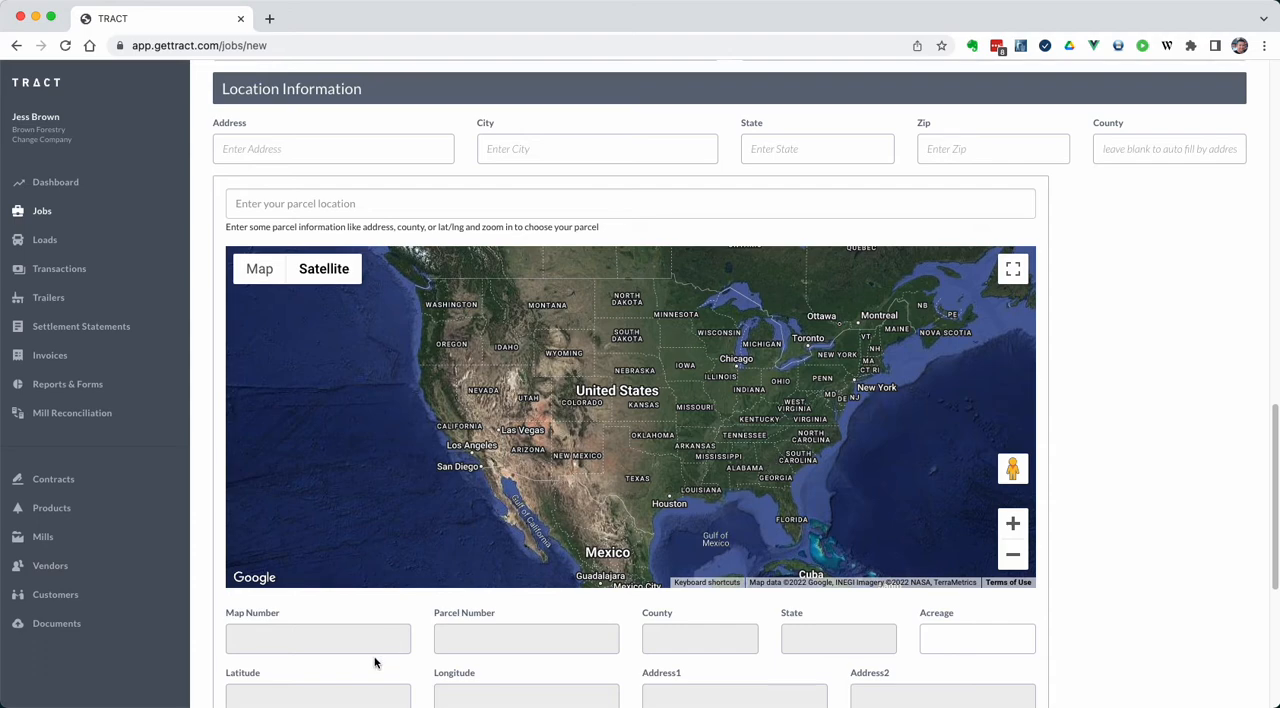
pyautogui.scroll(-1, 241, 638)
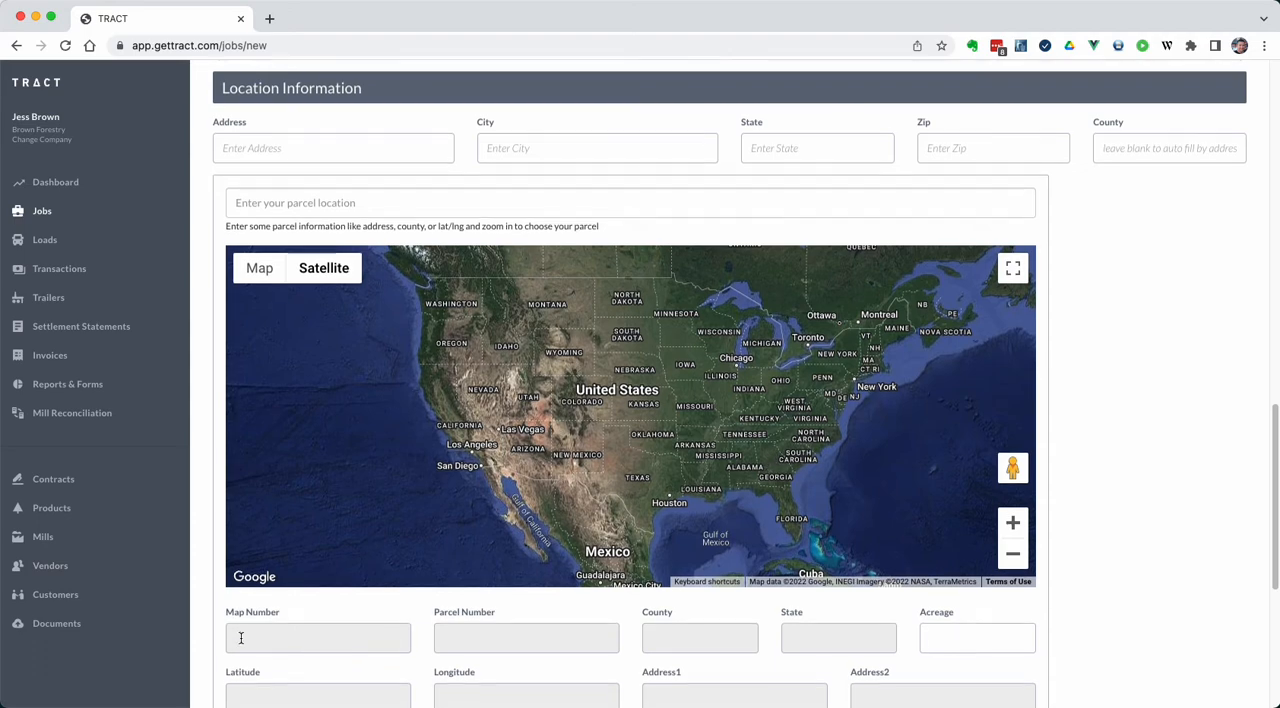
pyautogui.scroll(-1, 241, 638)
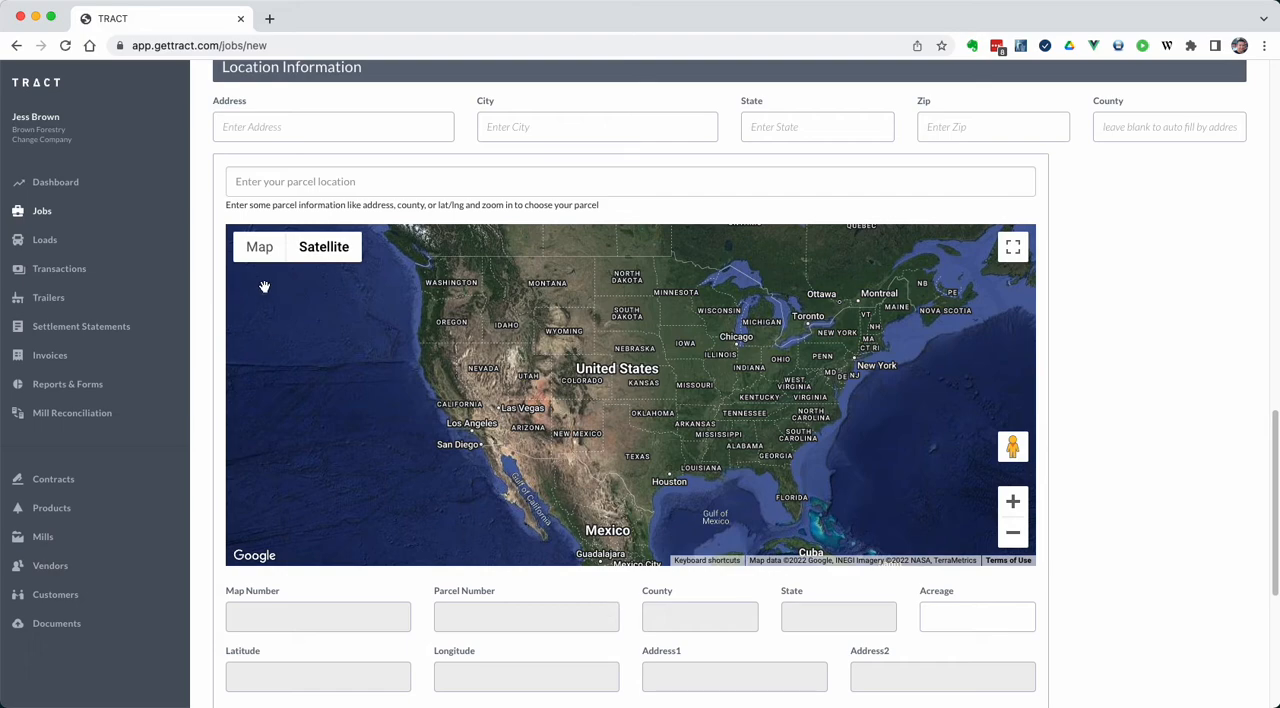
pyautogui.click(349, 179)
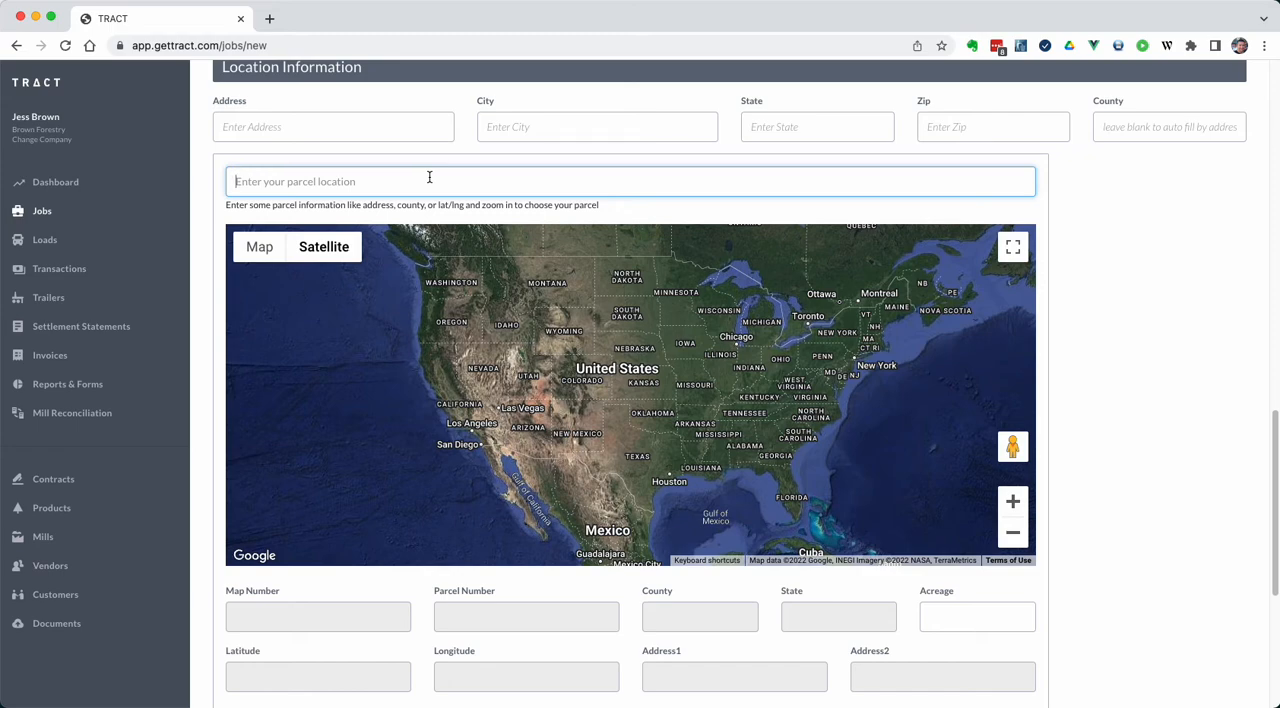
pyautogui.write('pleasant valley rod')
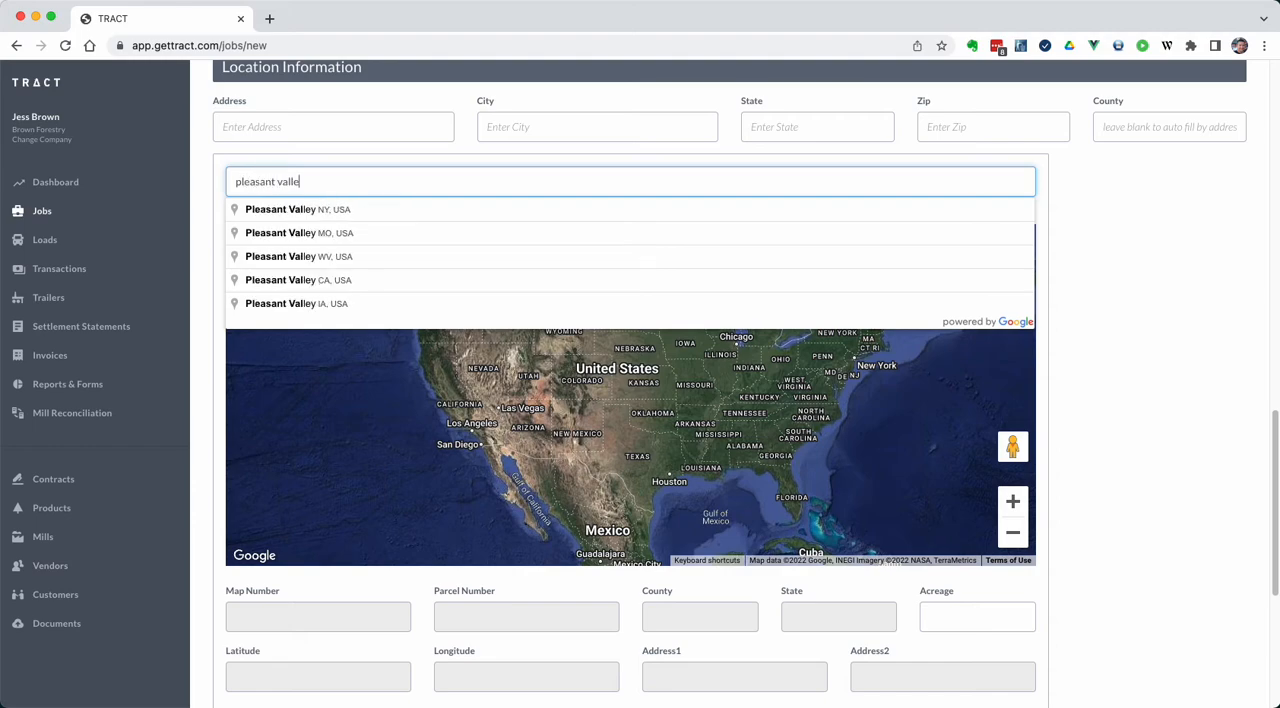
pyautogui.press('BackSpace')
pyautogui.press('BackSpace')
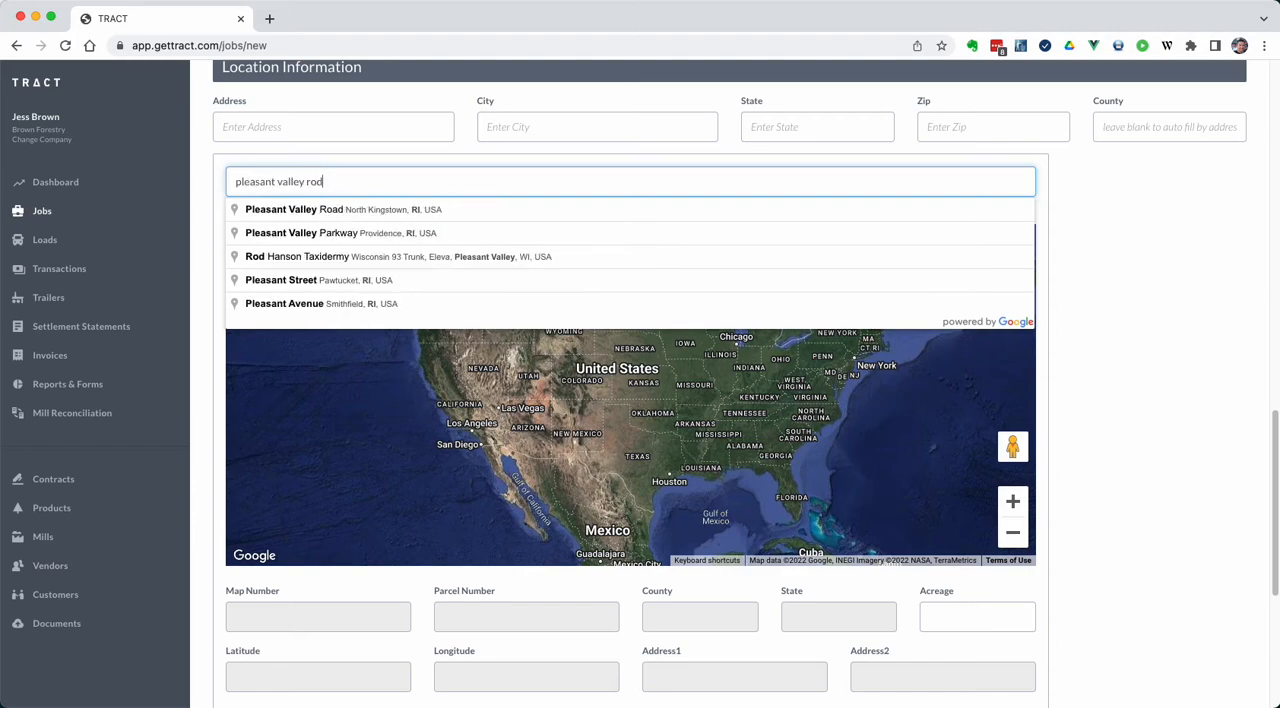
pyautogui.write('ad monroe')
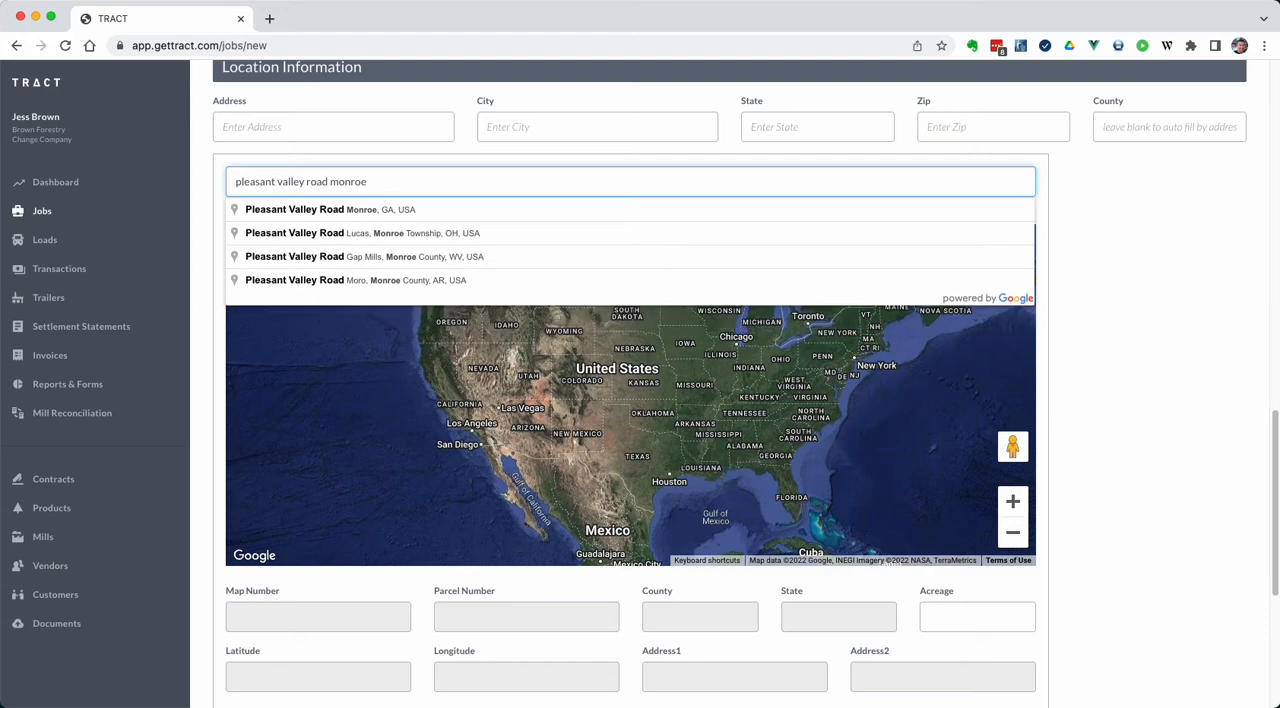
pyautogui.press('Down')
pyautogui.press('Down')
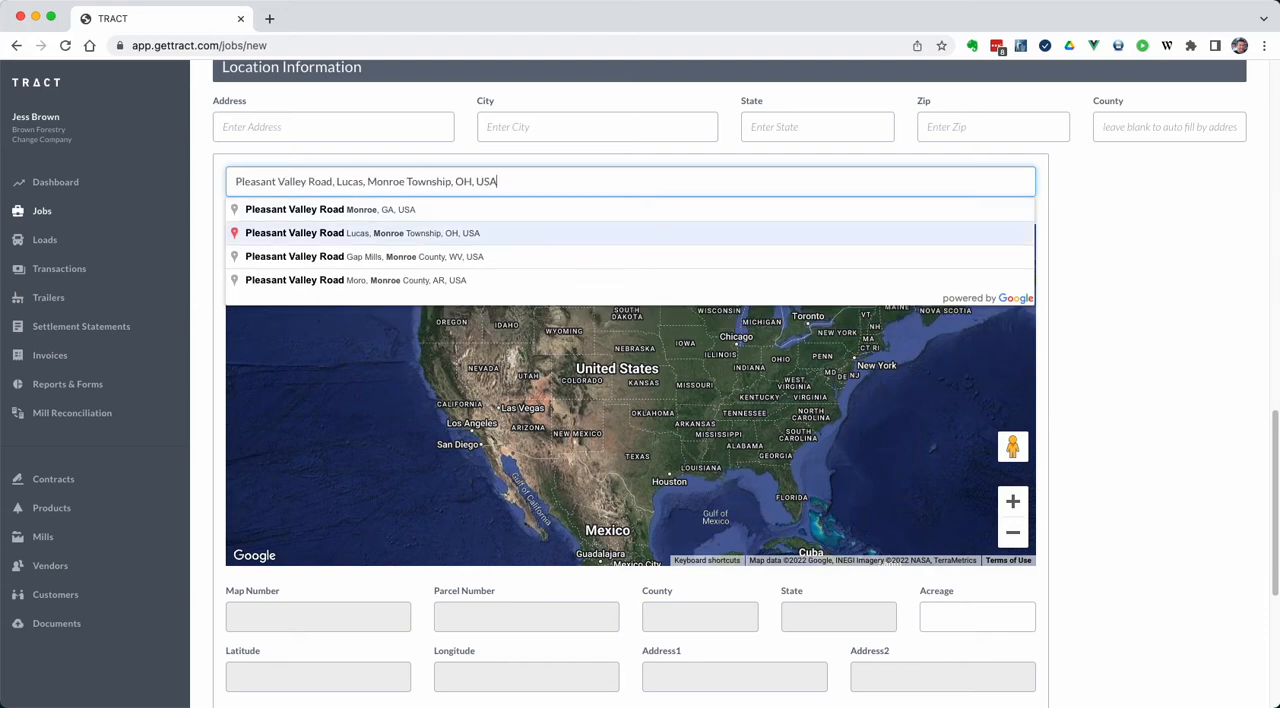
pyautogui.press('Down')
pyautogui.press('Down')
pyautogui.press('Up')
pyautogui.press('Up')
pyautogui.press('Up')
pyautogui.press('Return')
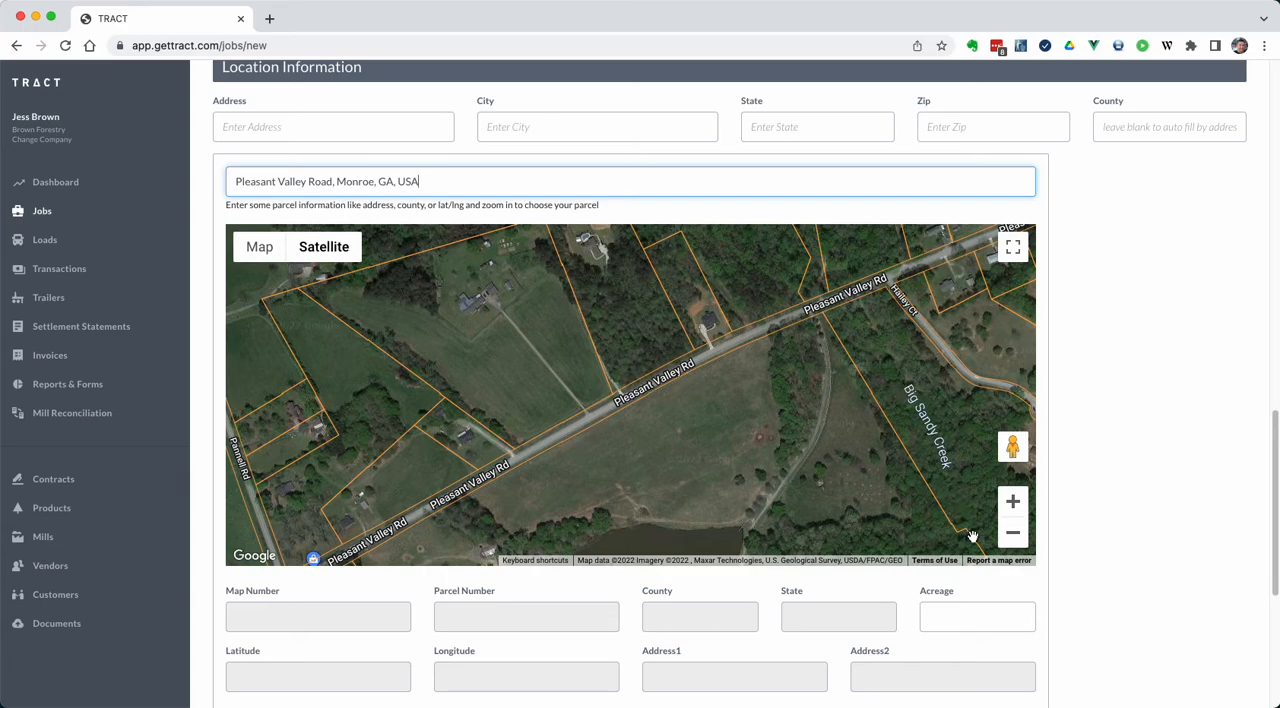
# Select the parcel beside Big Sandy Creek, just north of Pleasant Valley Road, as the job's location
pyautogui.click(1014, 544)
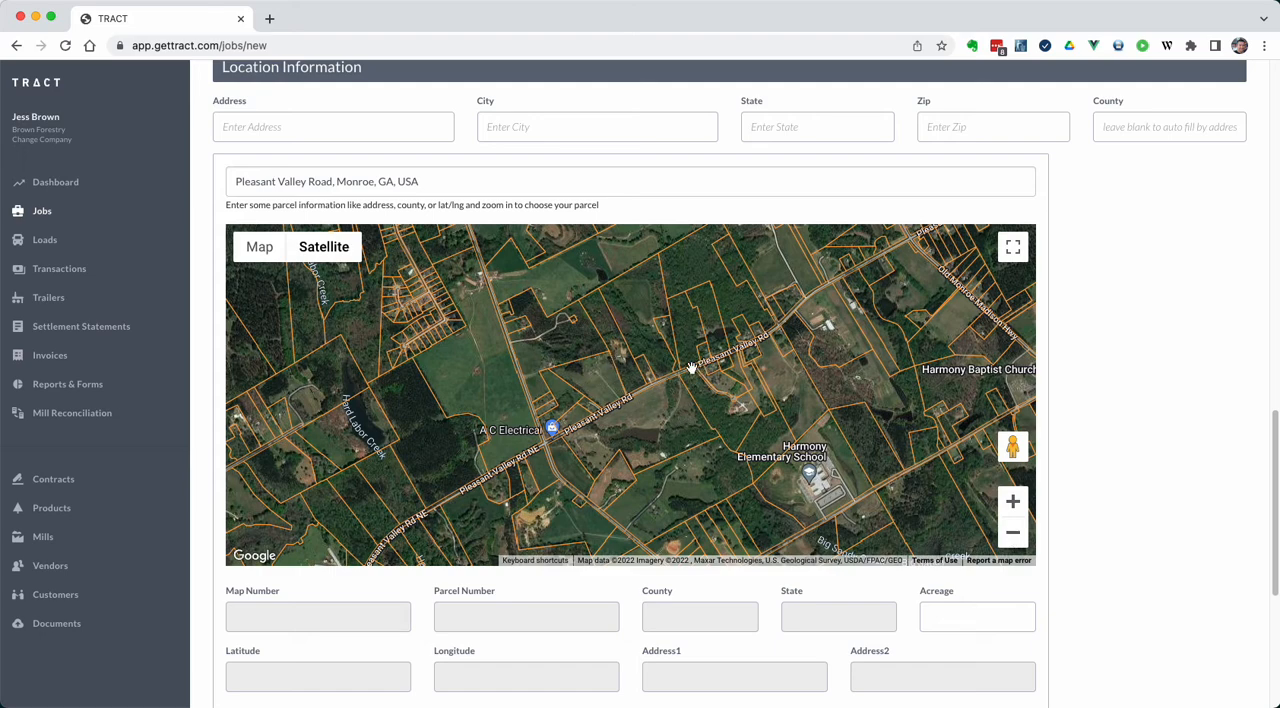
pyautogui.scroll(1, 691, 368)
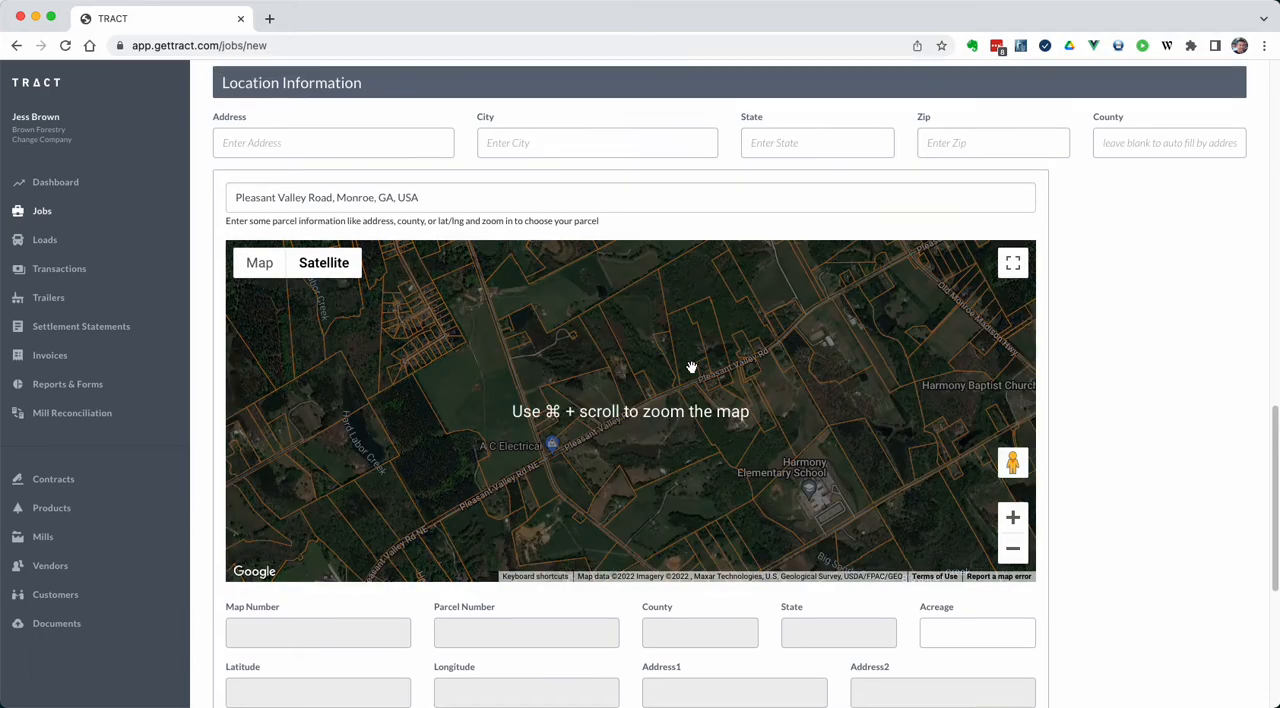
pyautogui.scroll(2, 697, 385)
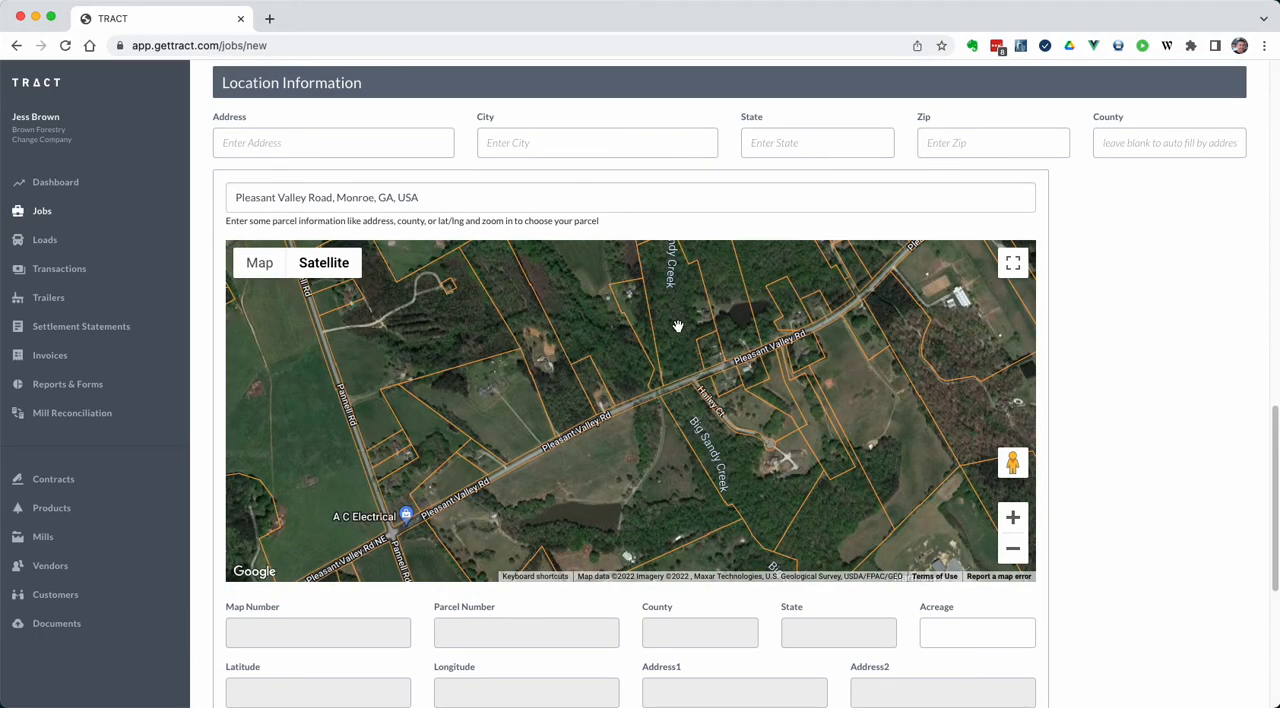
pyautogui.click(678, 326)
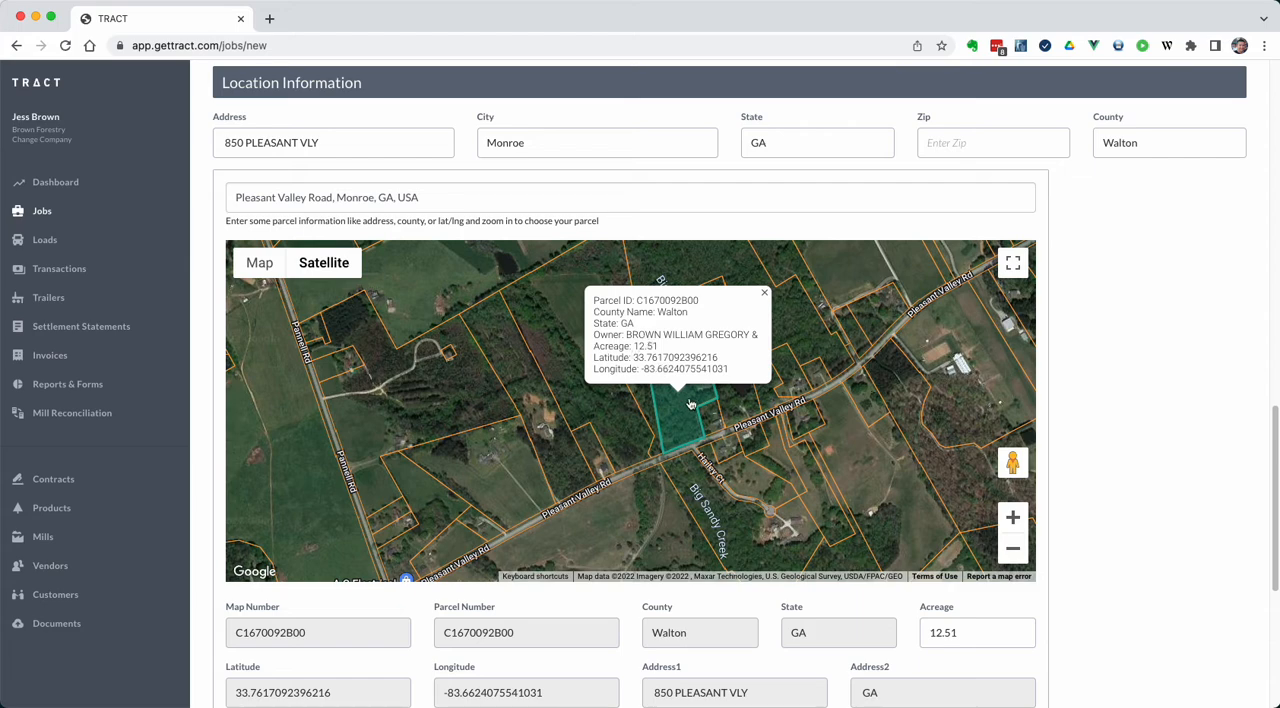
# Review the job's address, city, state and acreage fields for the chosen parcel
pyautogui.scroll(-1, 1150, 403)
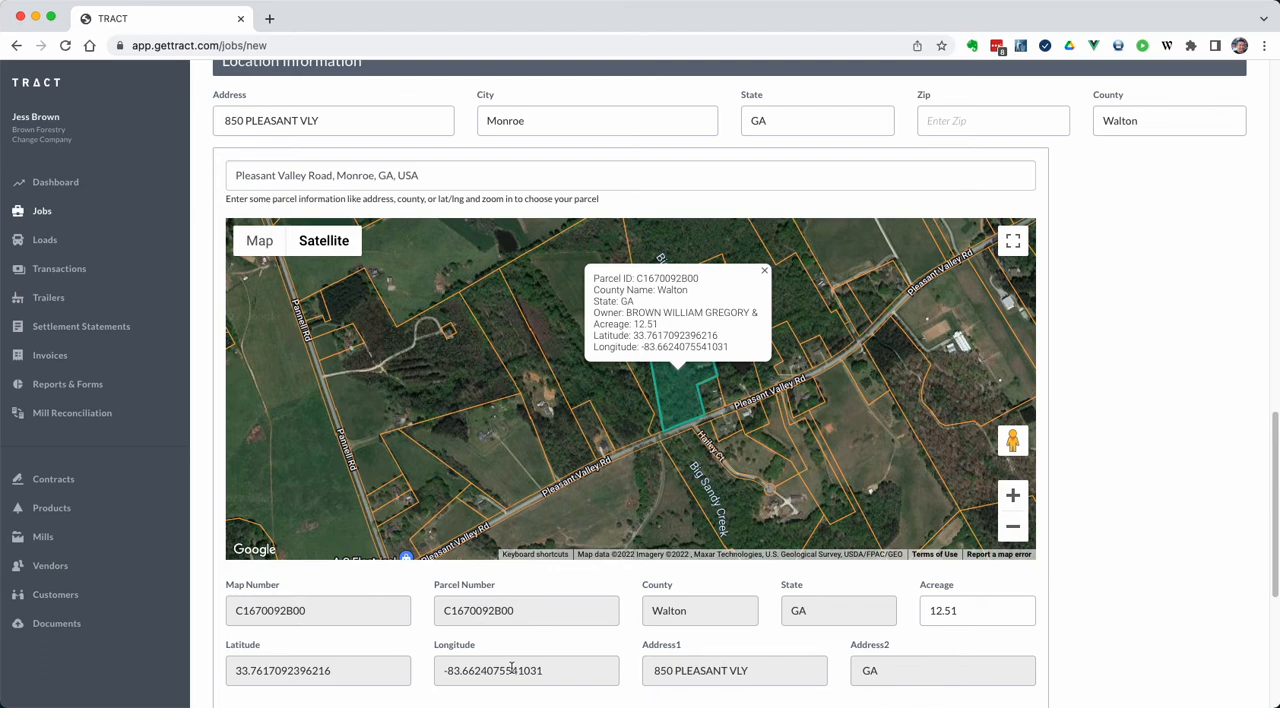
pyautogui.click(333, 117)
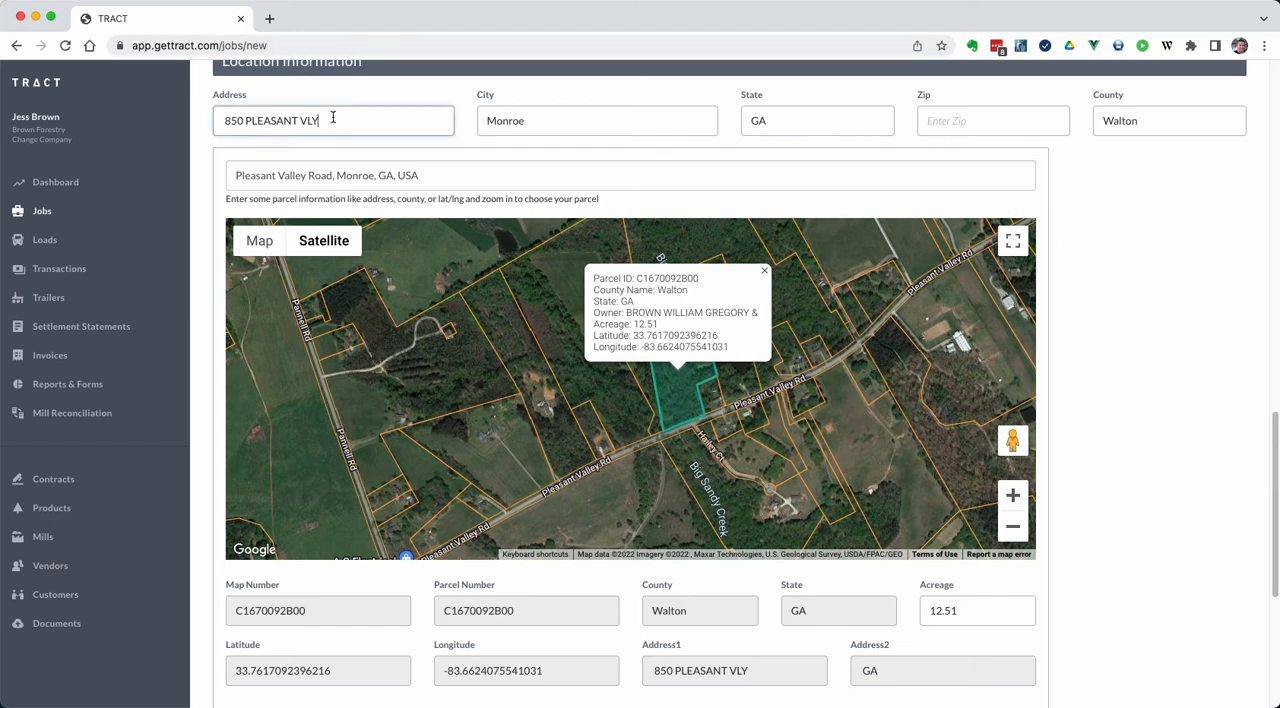
pyautogui.click(590, 124)
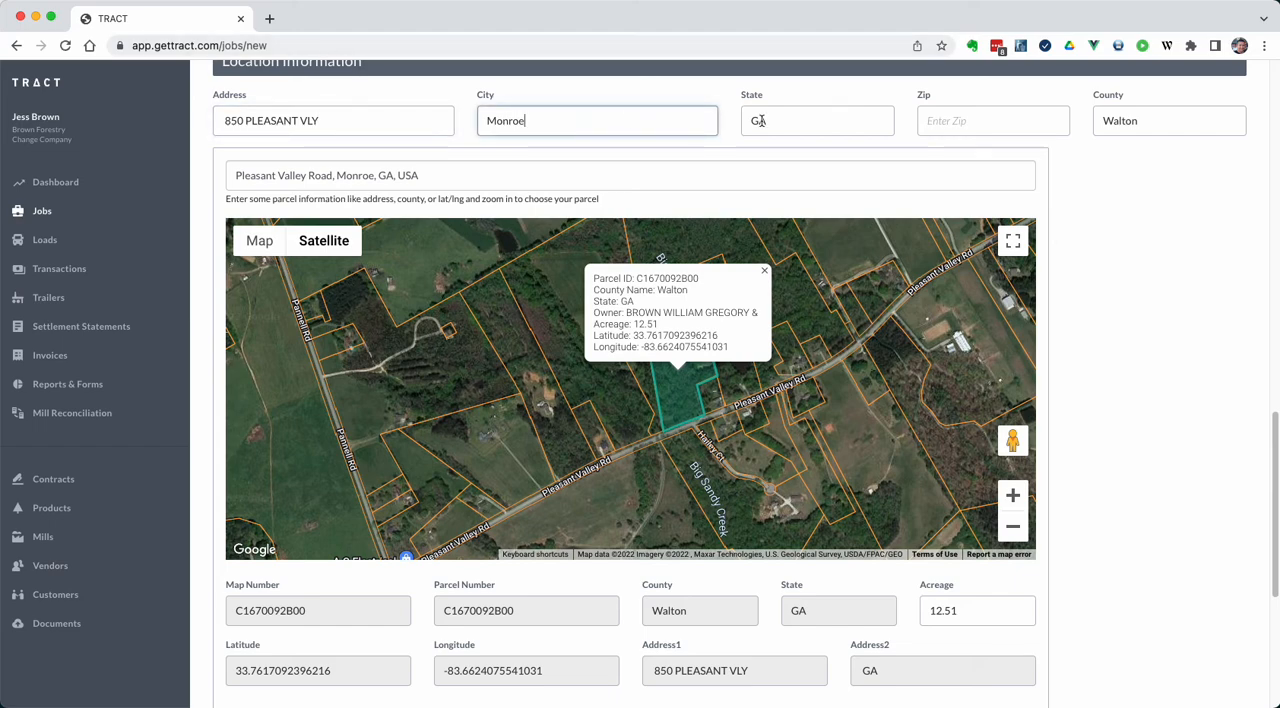
pyautogui.click(792, 121)
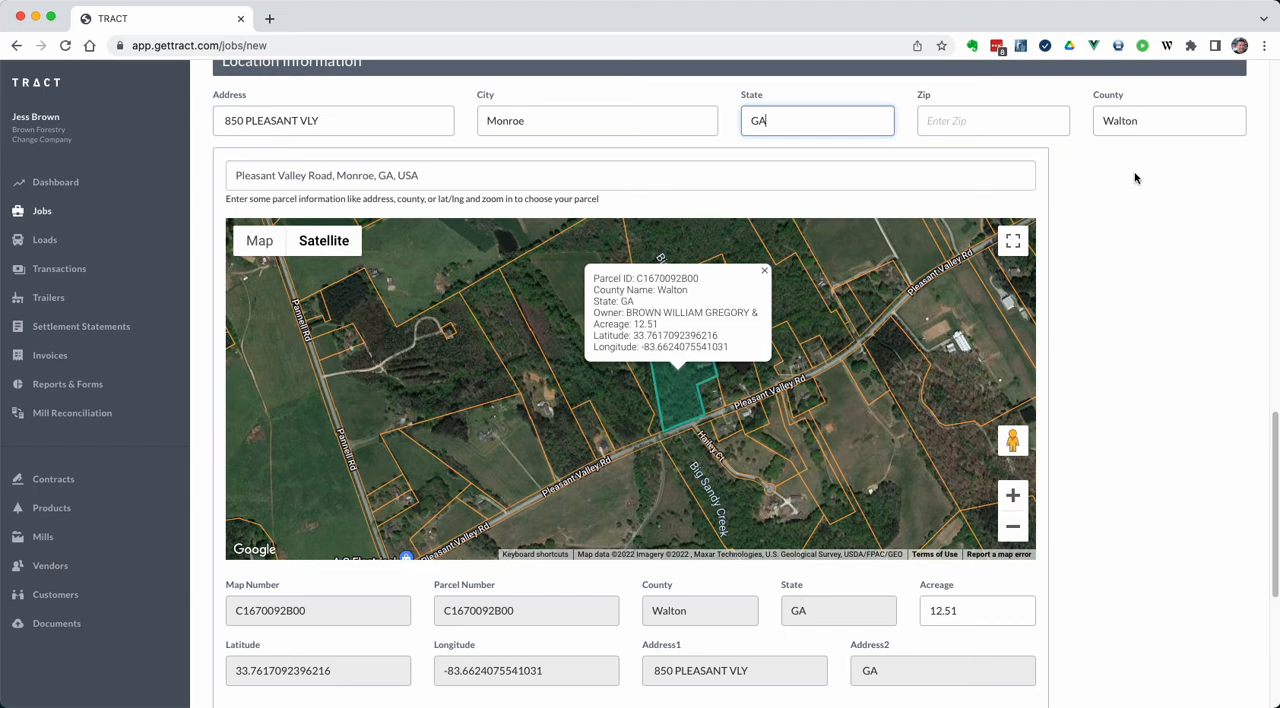
pyautogui.scroll(-1, 1108, 266)
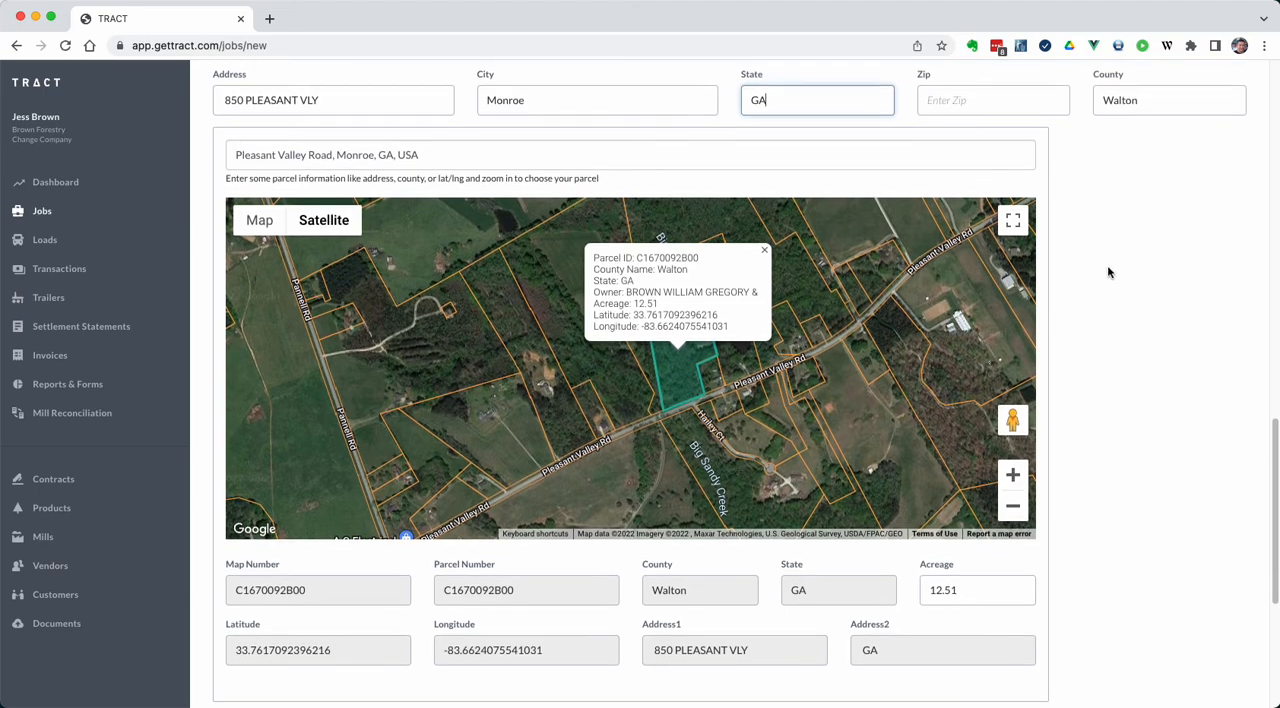
pyautogui.click(985, 581)
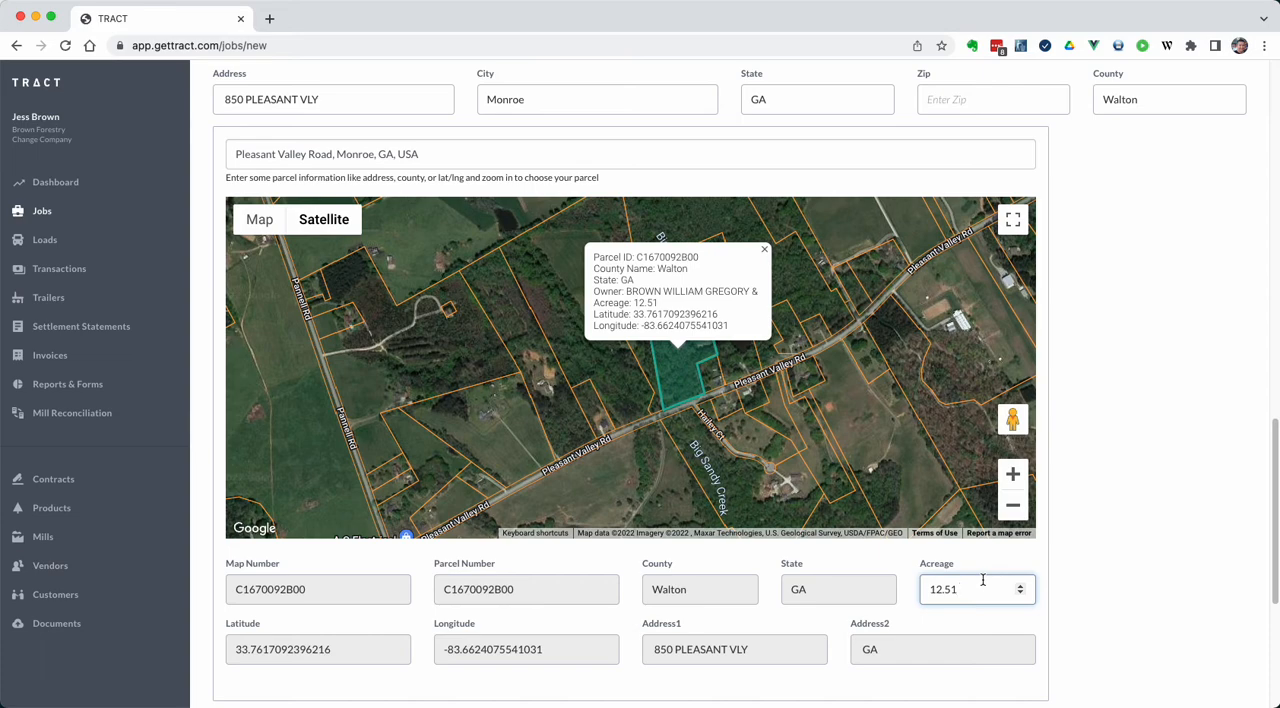
# Switch to the large parcel east of Pleasant Valley Road and set its acreage to 12
pyautogui.click(963, 318)
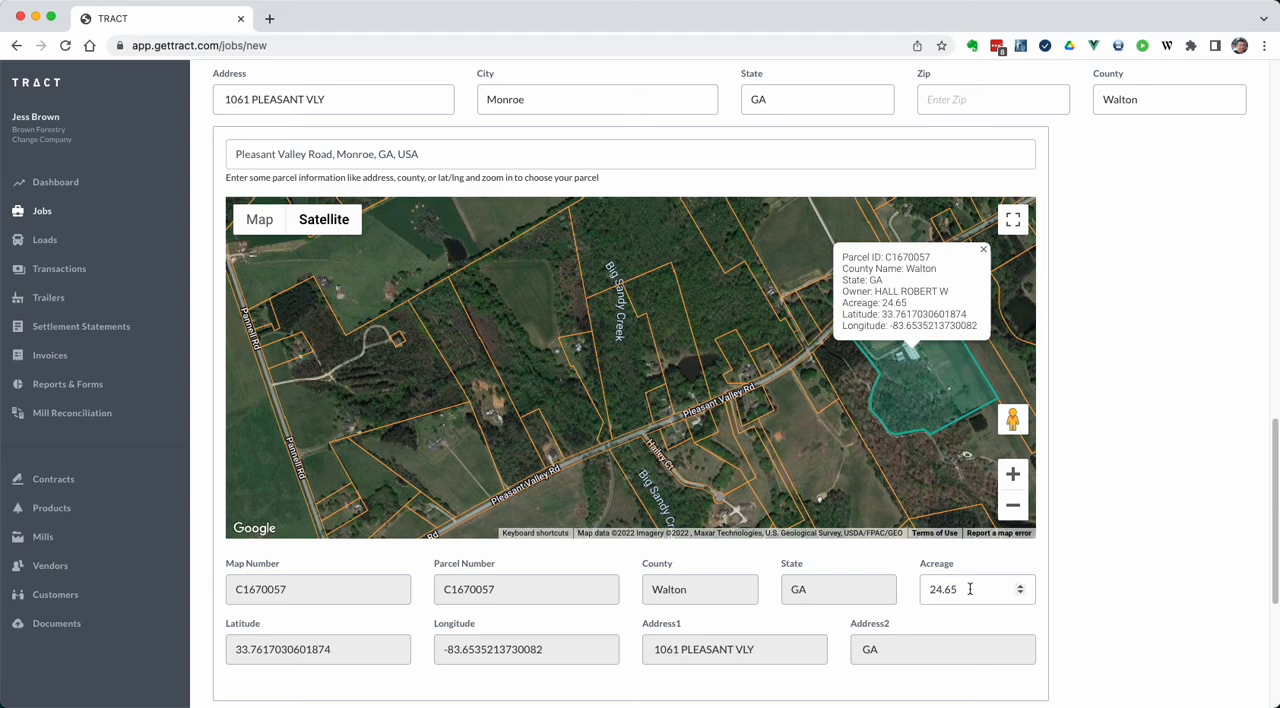
pyautogui.moveTo(968, 589); pyautogui.dragTo(903, 586)
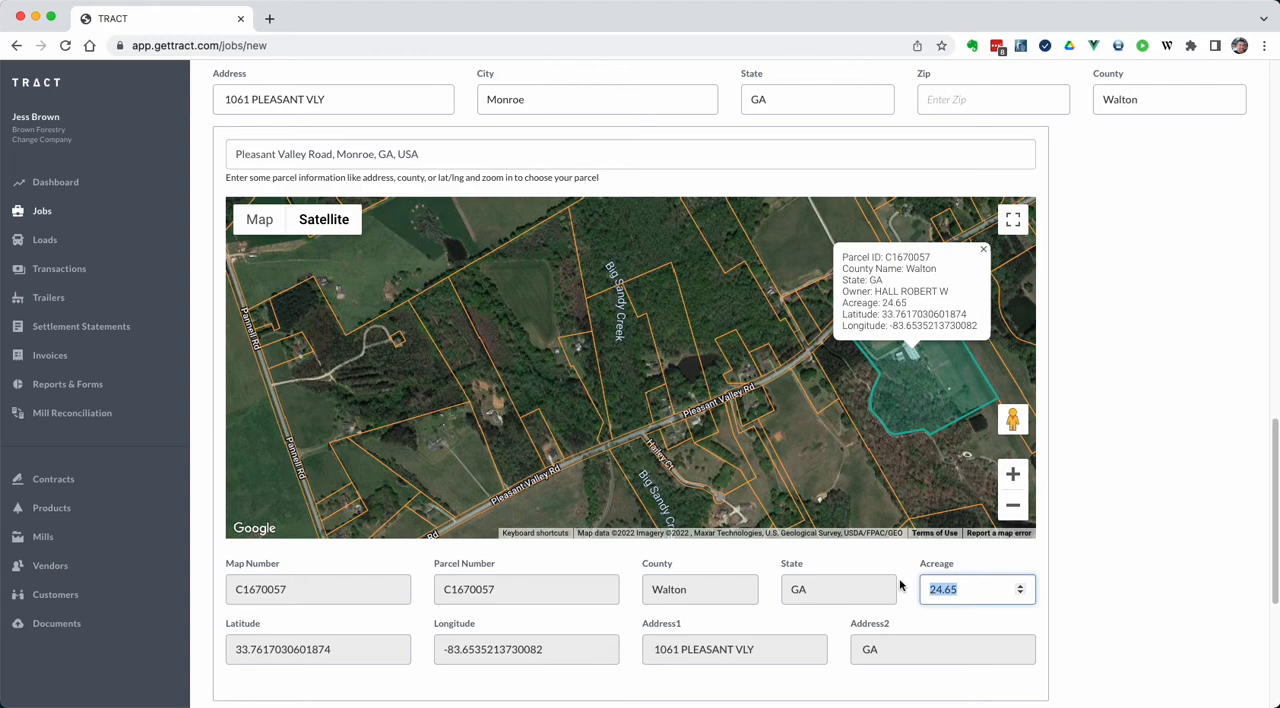
pyautogui.write('12')
pyautogui.press('Tab')
pyautogui.click(1125, 577)
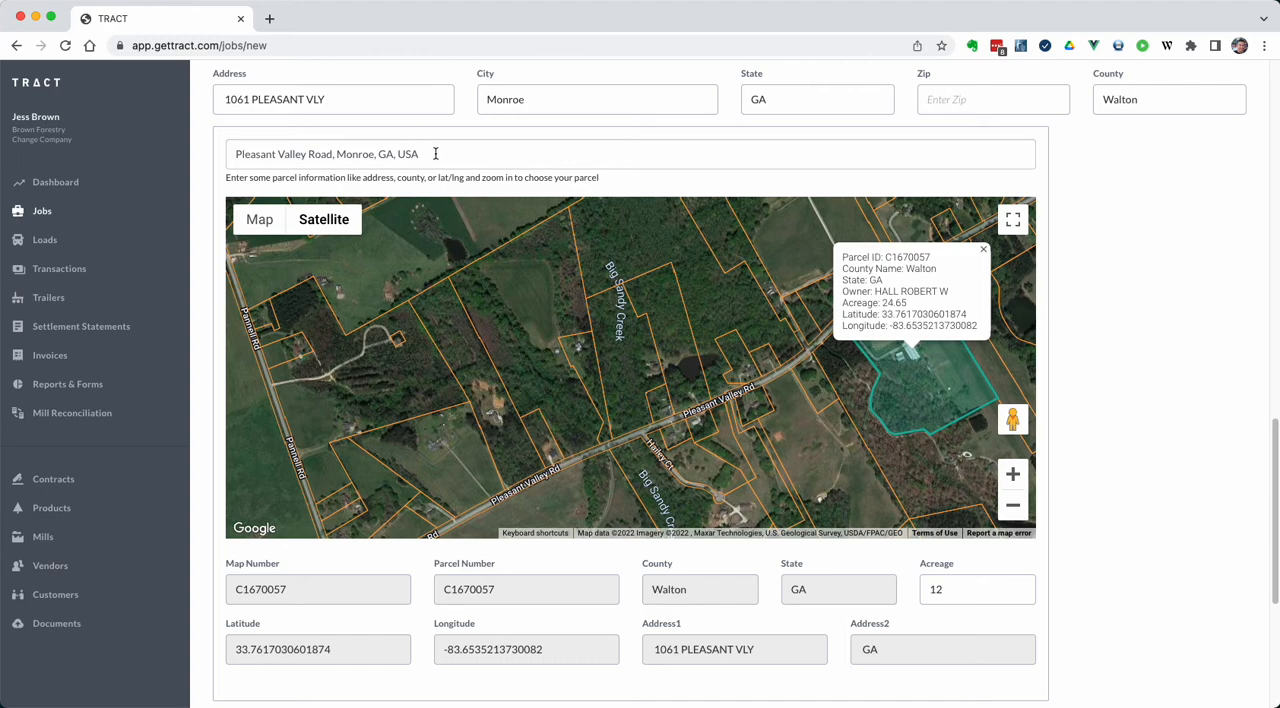
# Move the parcel map to "Walton County, GA, USA" and close the parcel information popup
pyautogui.moveTo(435, 153); pyautogui.dragTo(250, 147)
pyautogui.write('w')
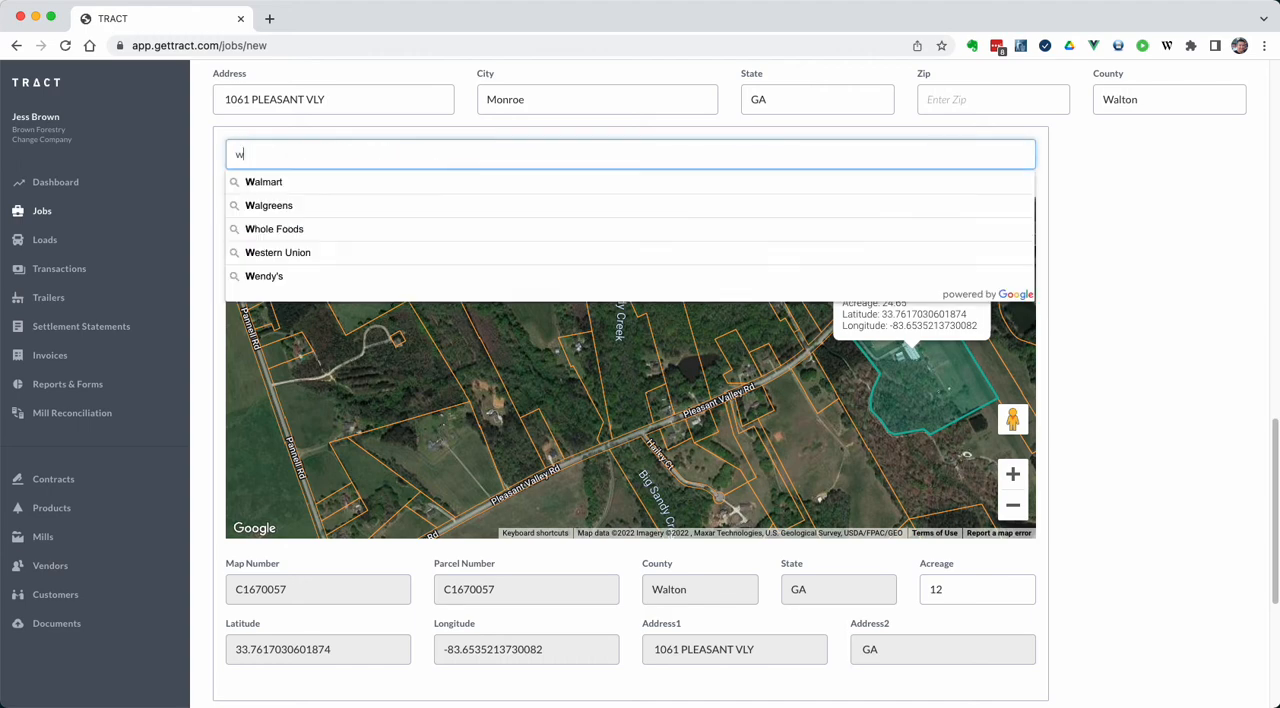
pyautogui.write('alton cou')
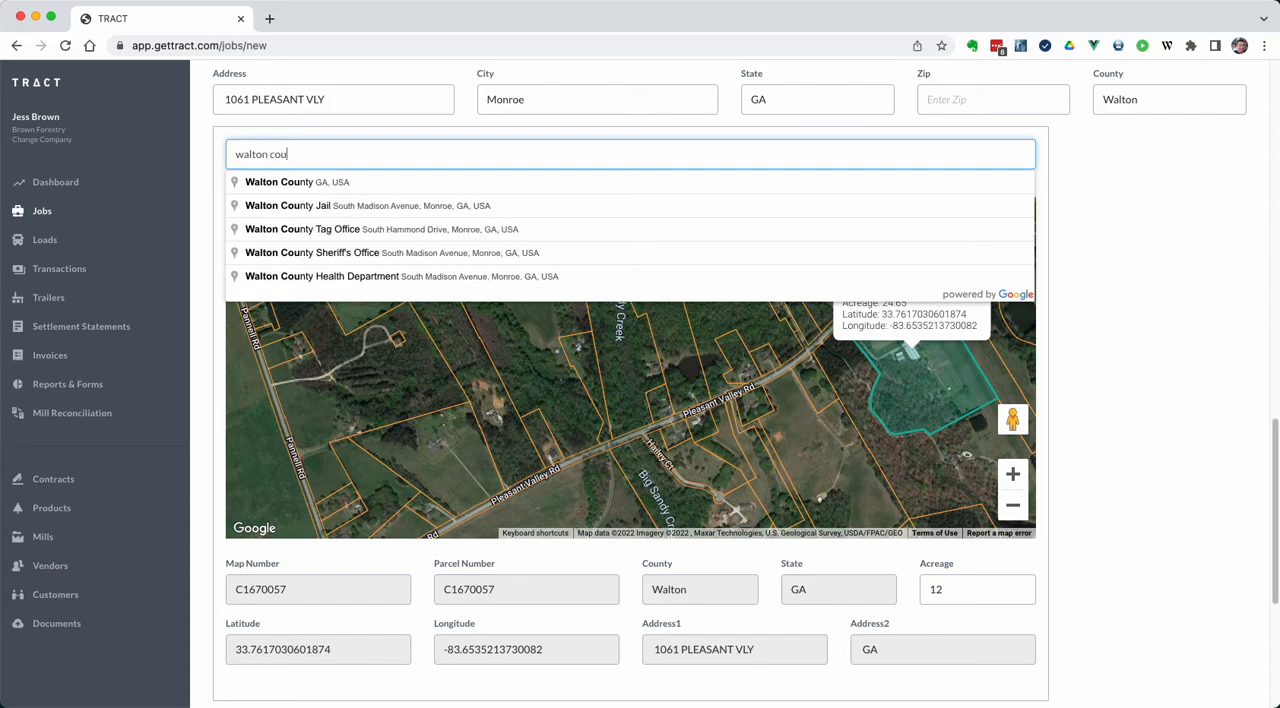
pyautogui.press('Down')
pyautogui.press('Return')
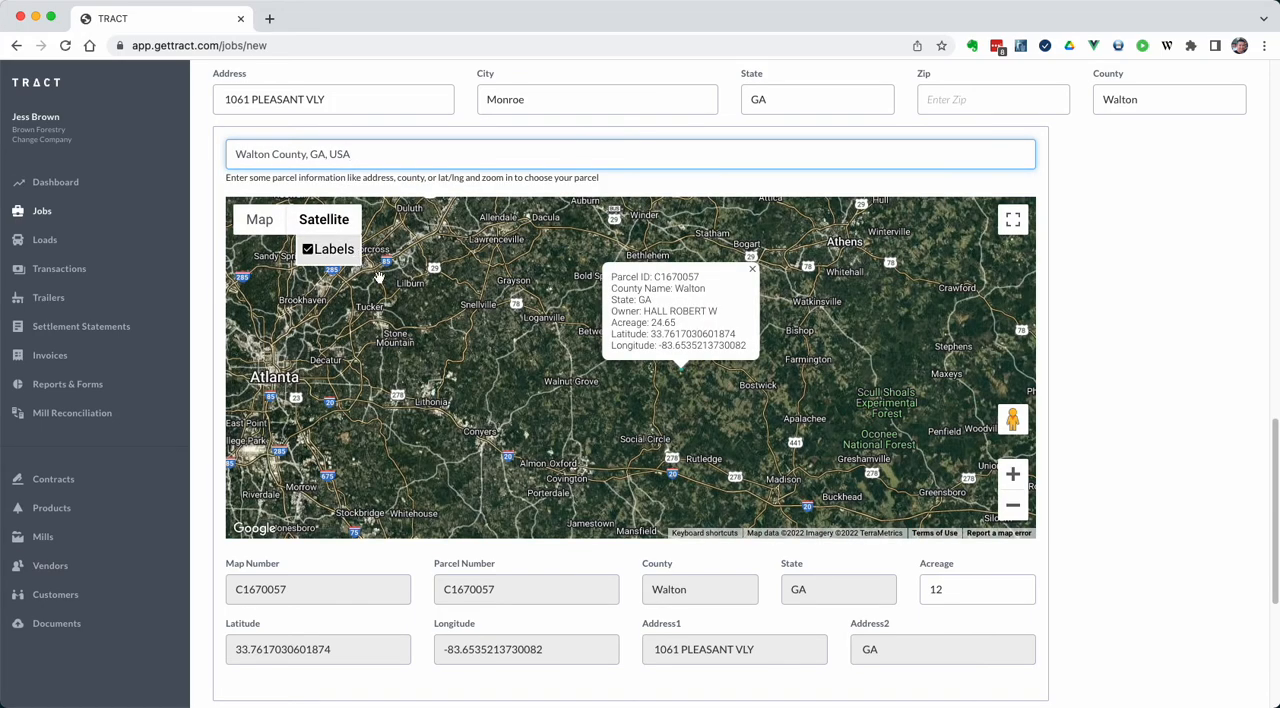
pyautogui.click(752, 270)
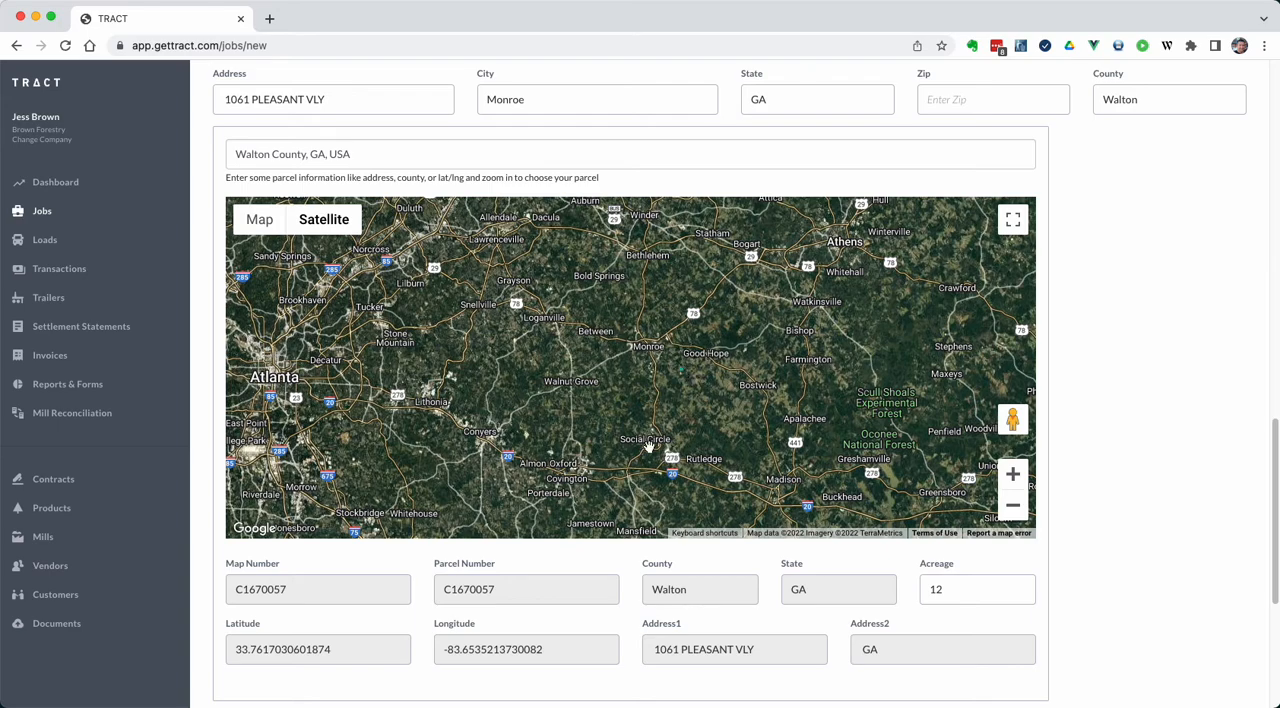
# Try several parcels northwest of Social Circle in turn, finishing on the 22.80-acre parcel to the south
pyautogui.scroll(2, 648, 446)
pyautogui.scroll(2, 648, 446)
pyautogui.scroll(3, 608, 345)
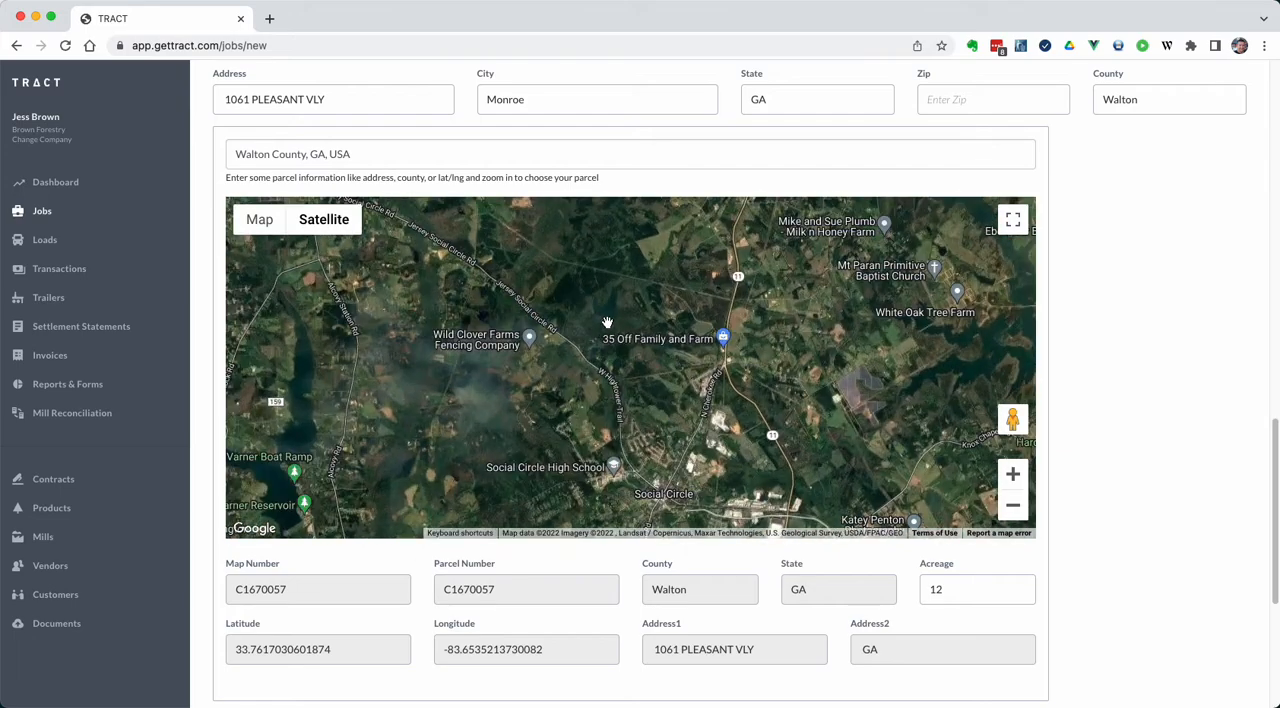
pyautogui.click(650, 339)
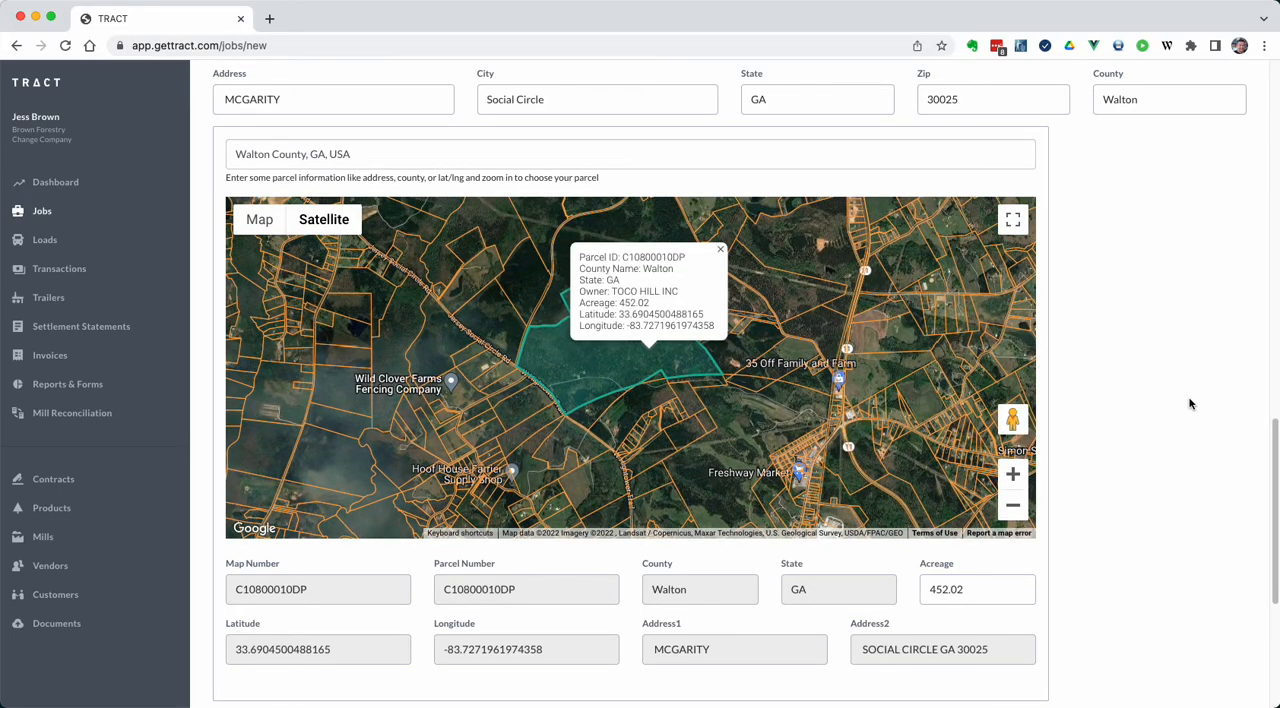
pyautogui.click(516, 305)
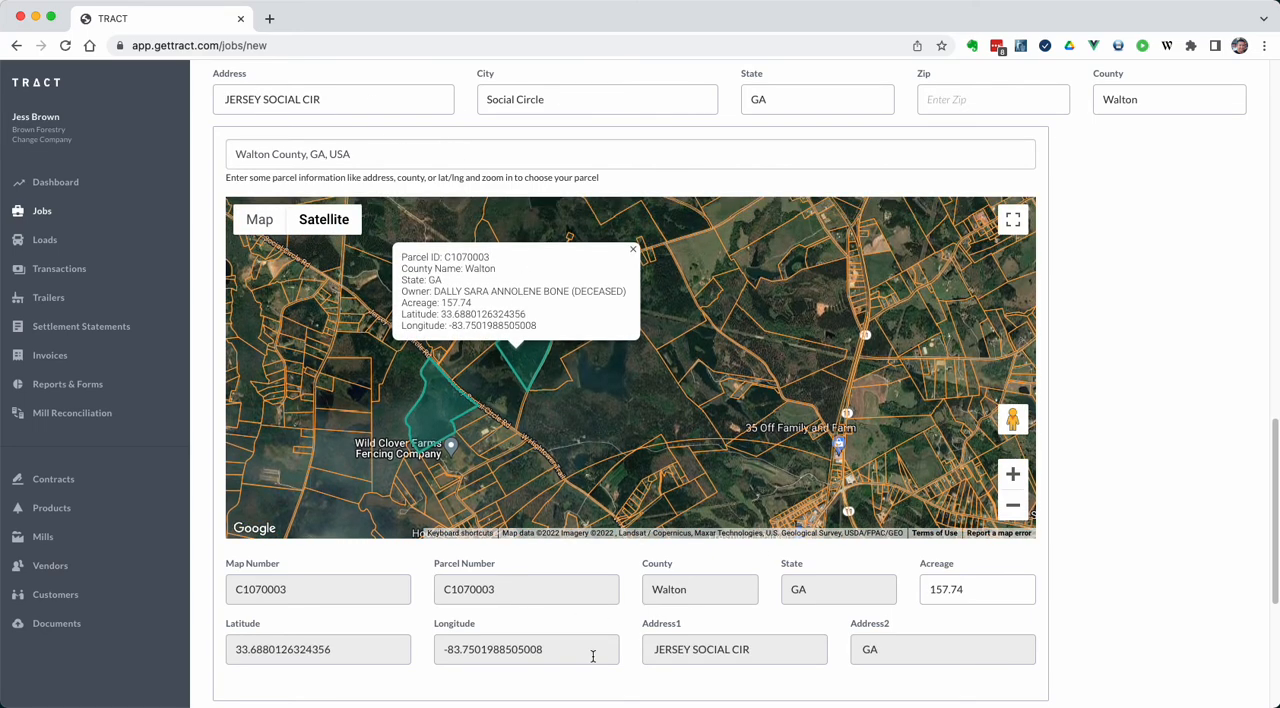
pyautogui.click(684, 503)
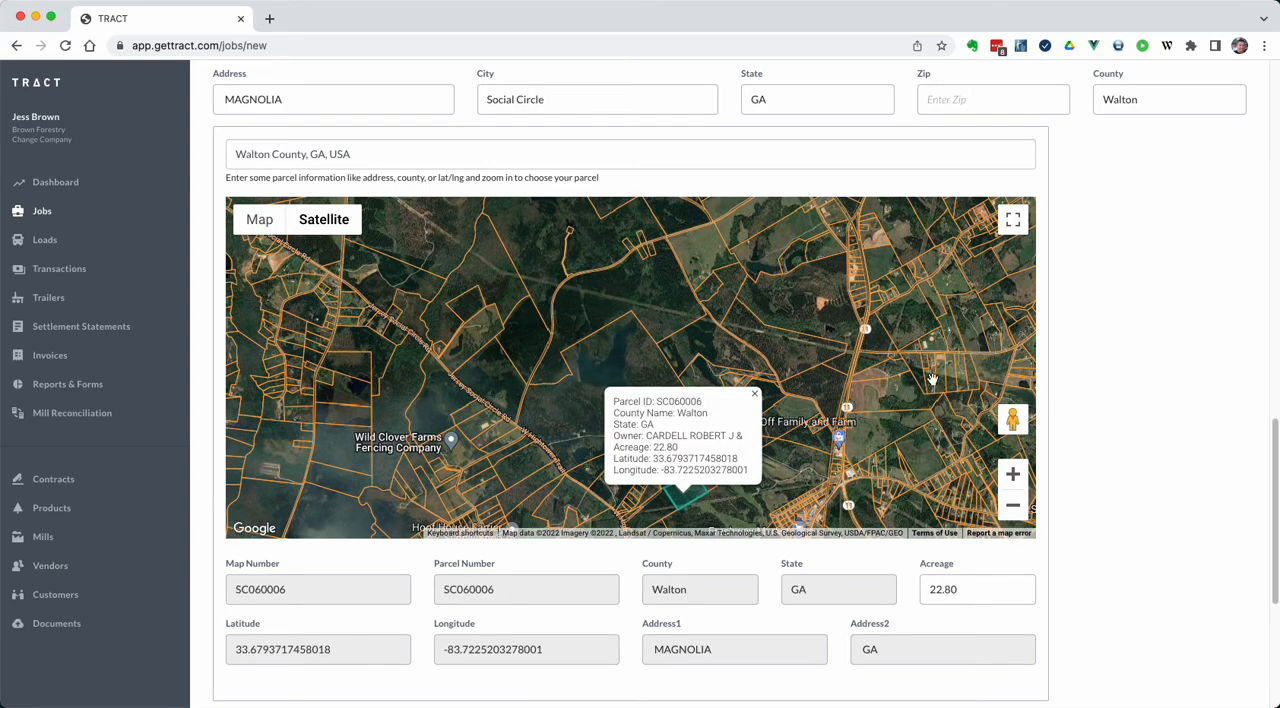
# Move the parcel map to coordinates 33.745687689651, -83.7003472533417 copied from the text note and choose the wooded parcel west of Highway 11, below Raegan Ct
pyautogui.moveTo(814, 352); pyautogui.dragTo(784, 280)
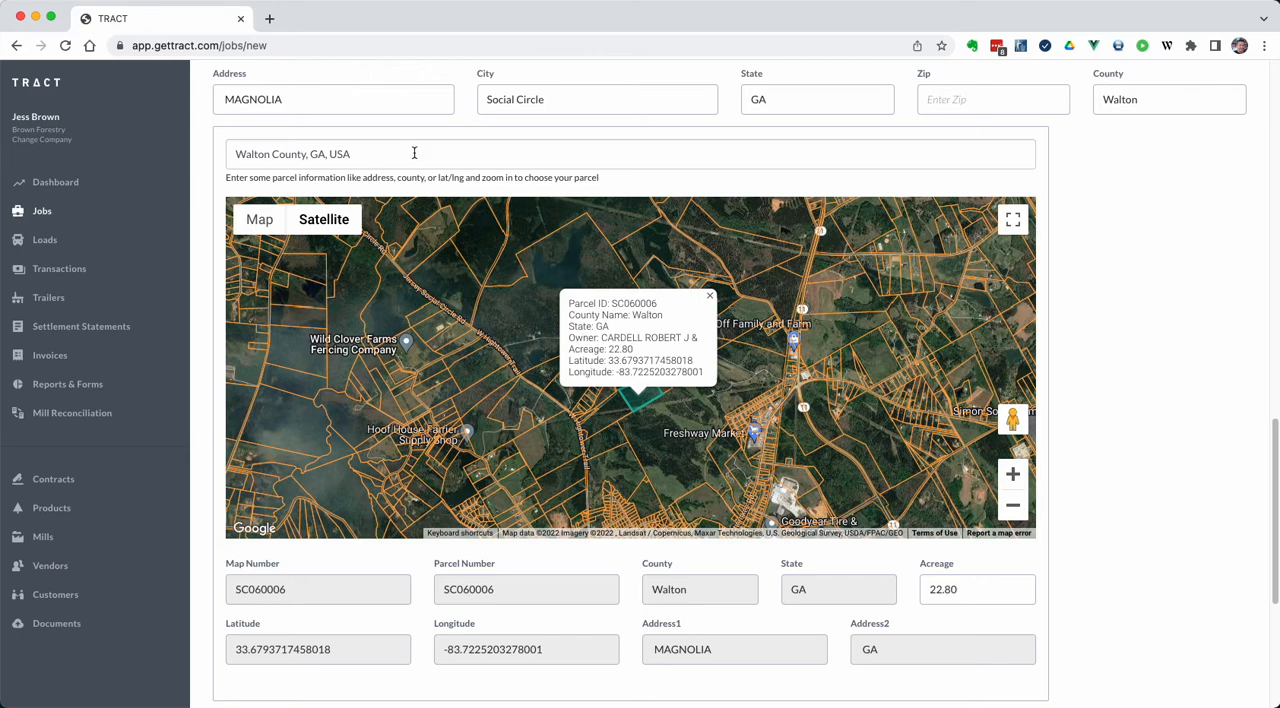
pyautogui.press('super+Tab')
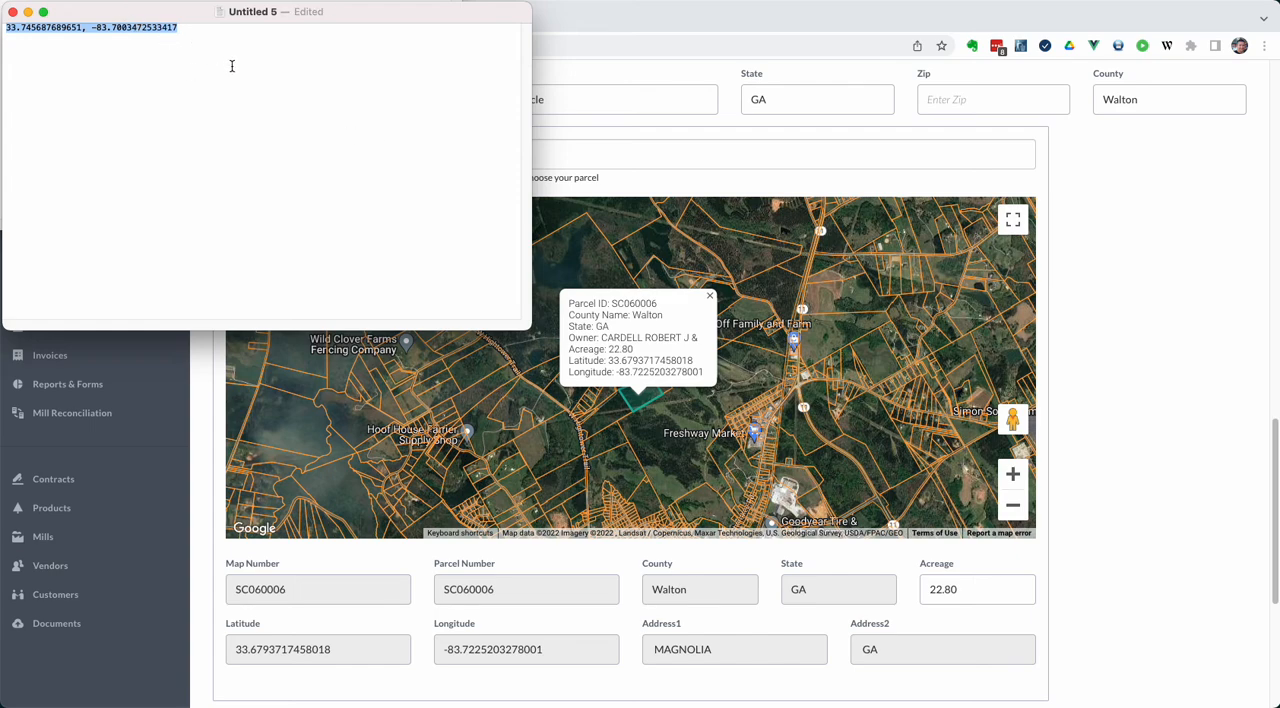
pyautogui.click(615, 157)
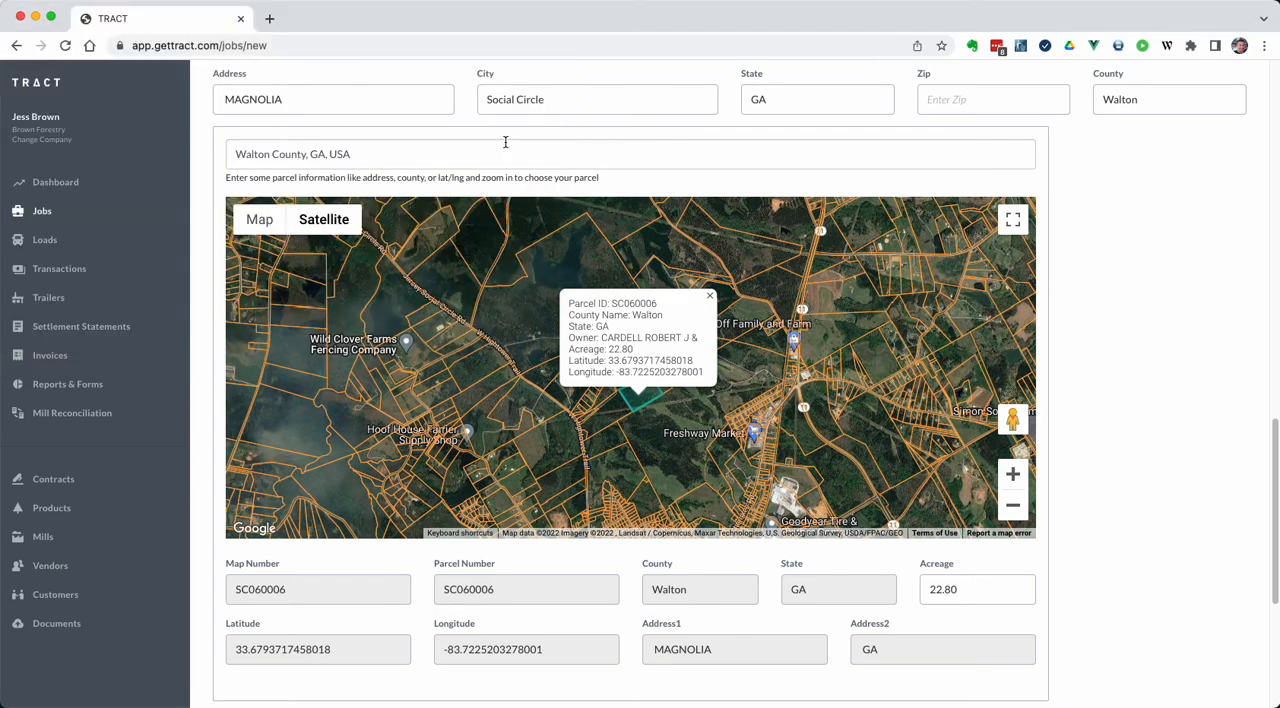
pyautogui.click(417, 150)
pyautogui.moveTo(352, 154); pyautogui.dragTo(218, 151)
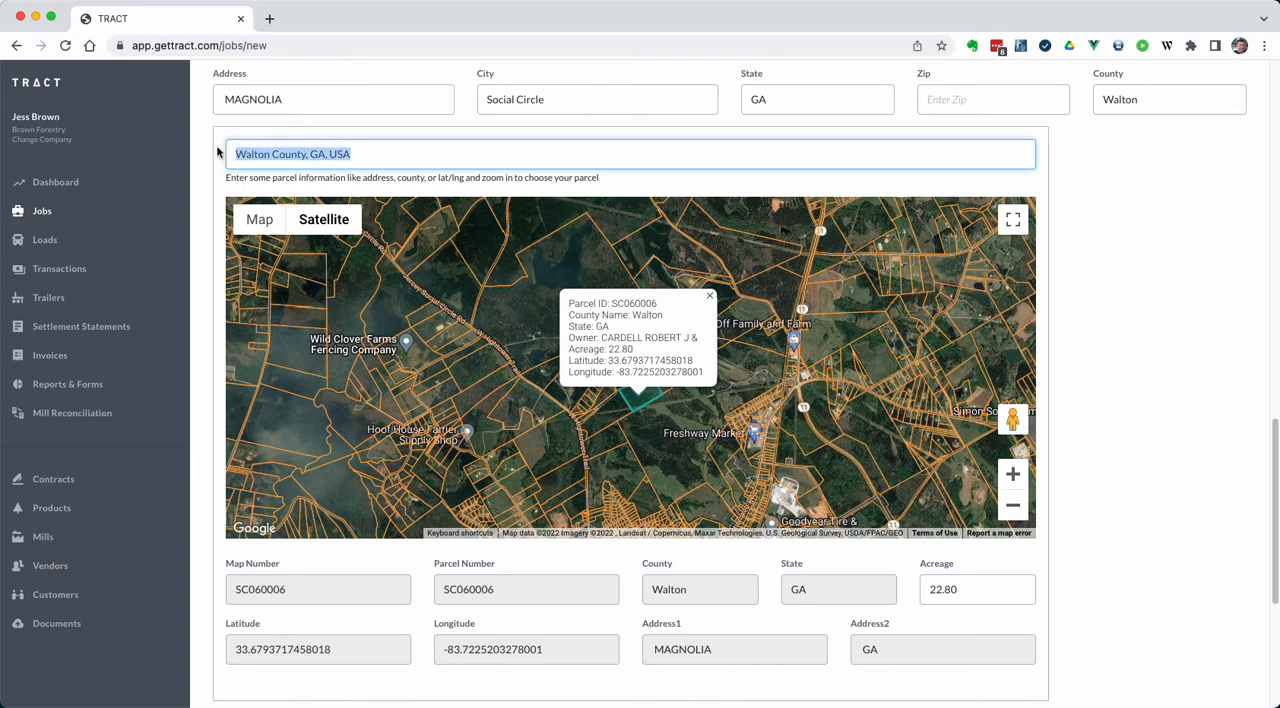
pyautogui.write('33.745687689651, -83.7003472533417')
pyautogui.press('Return')
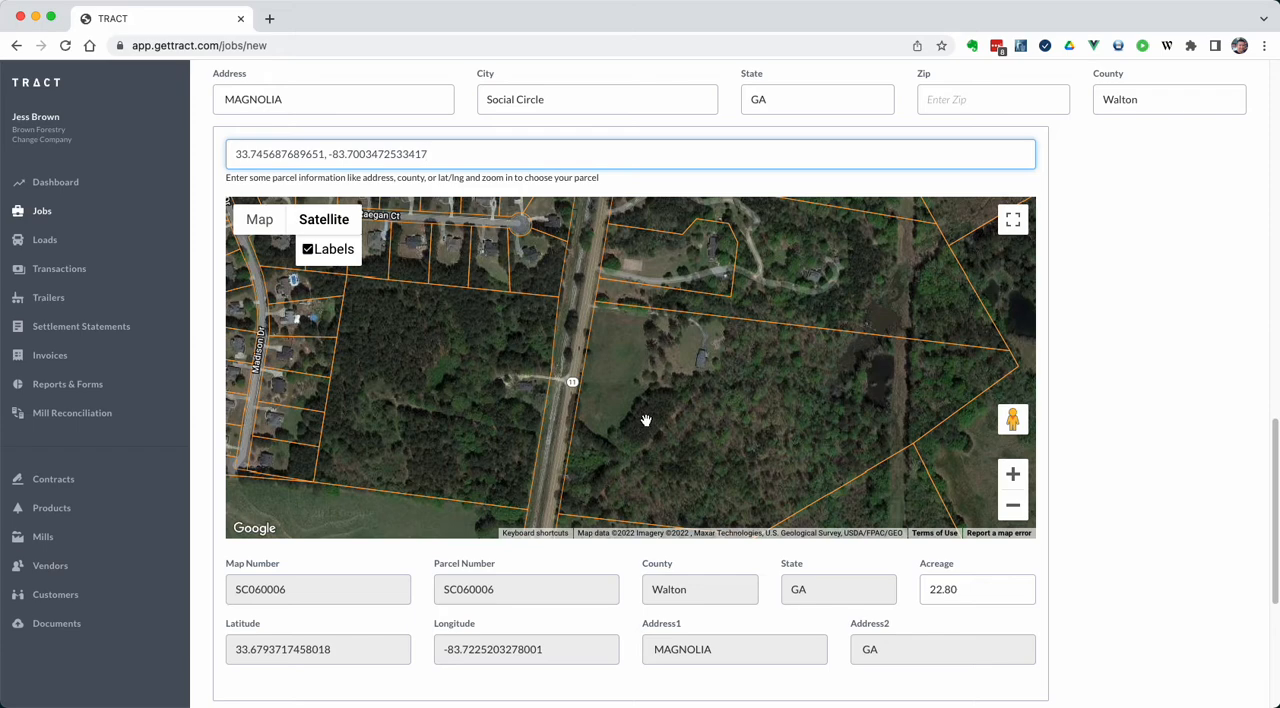
pyautogui.click(1013, 507)
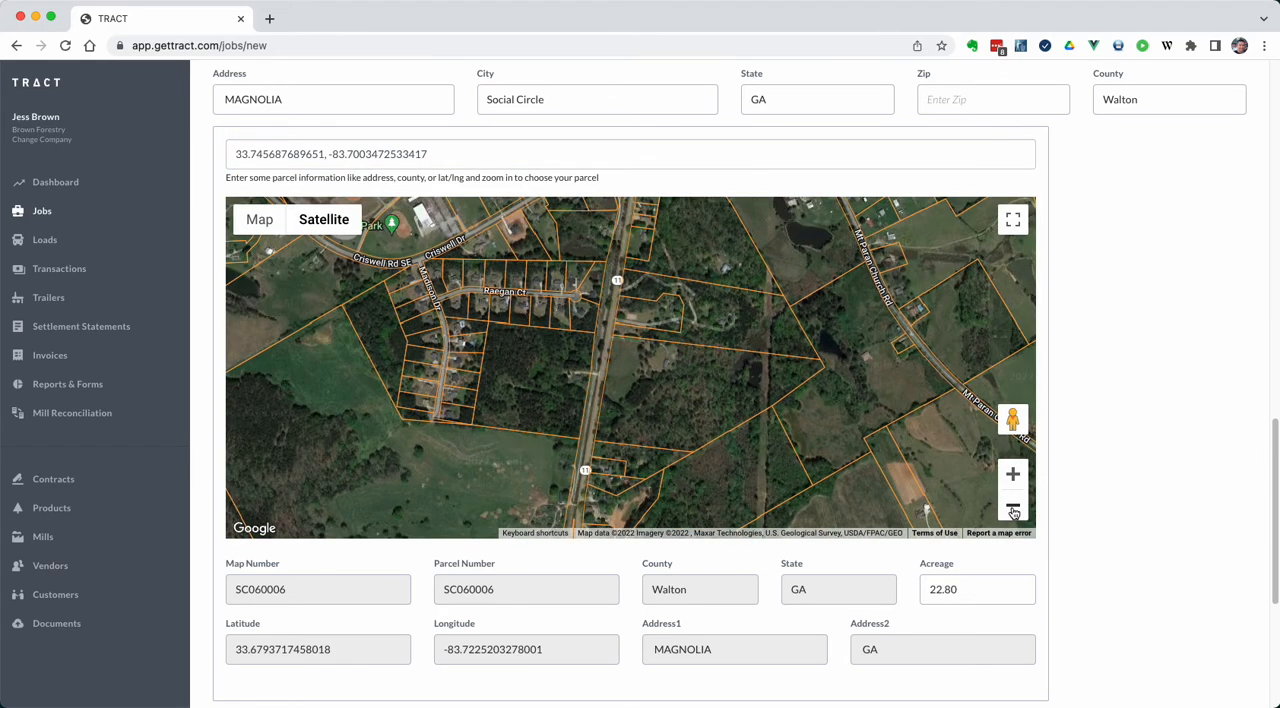
pyautogui.click(540, 389)
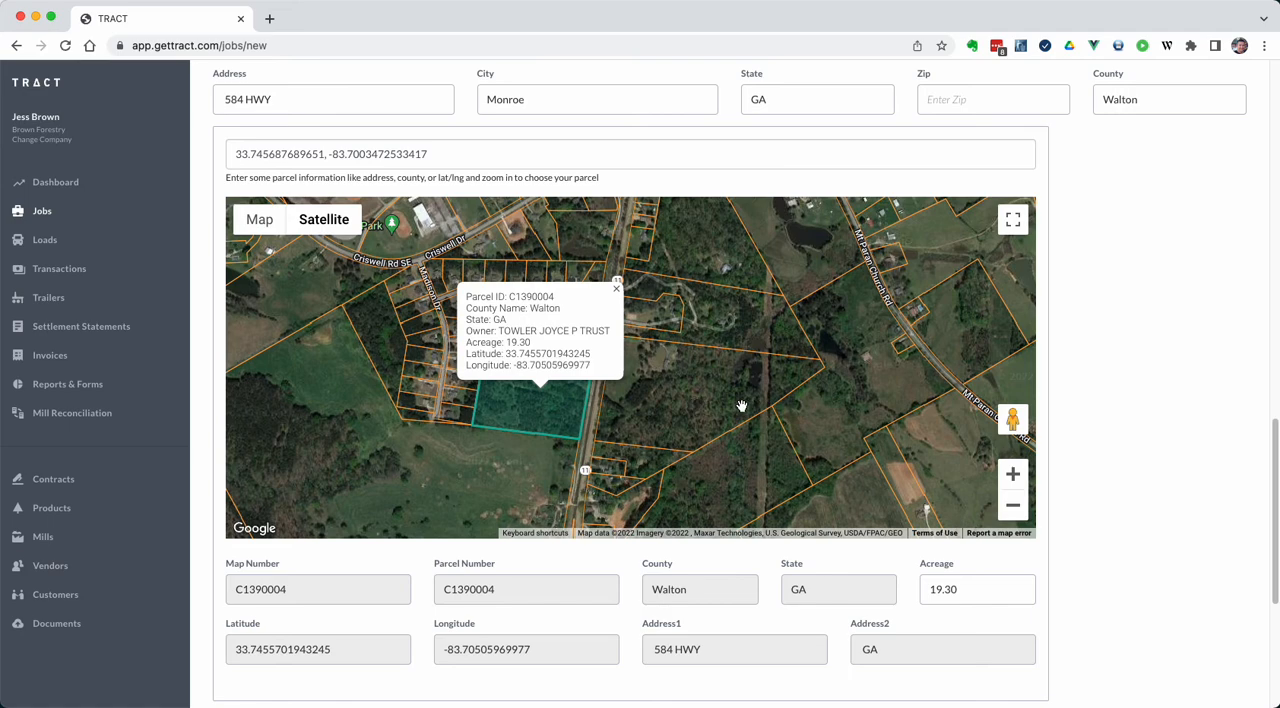
# Add another parcel to the job and set its map location to 33.745687689651, -83.7003472533417
pyautogui.scroll(-1, 1088, 428)
pyautogui.scroll(-1, 1088, 428)
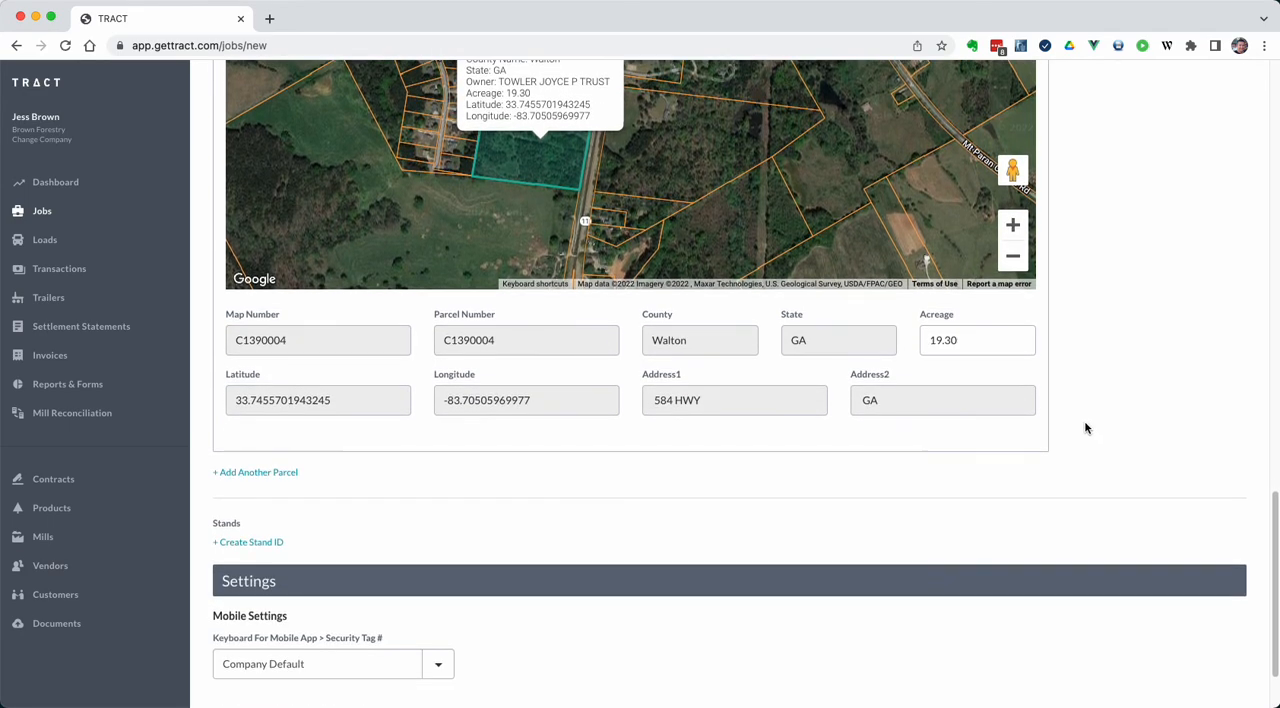
pyautogui.click(285, 476)
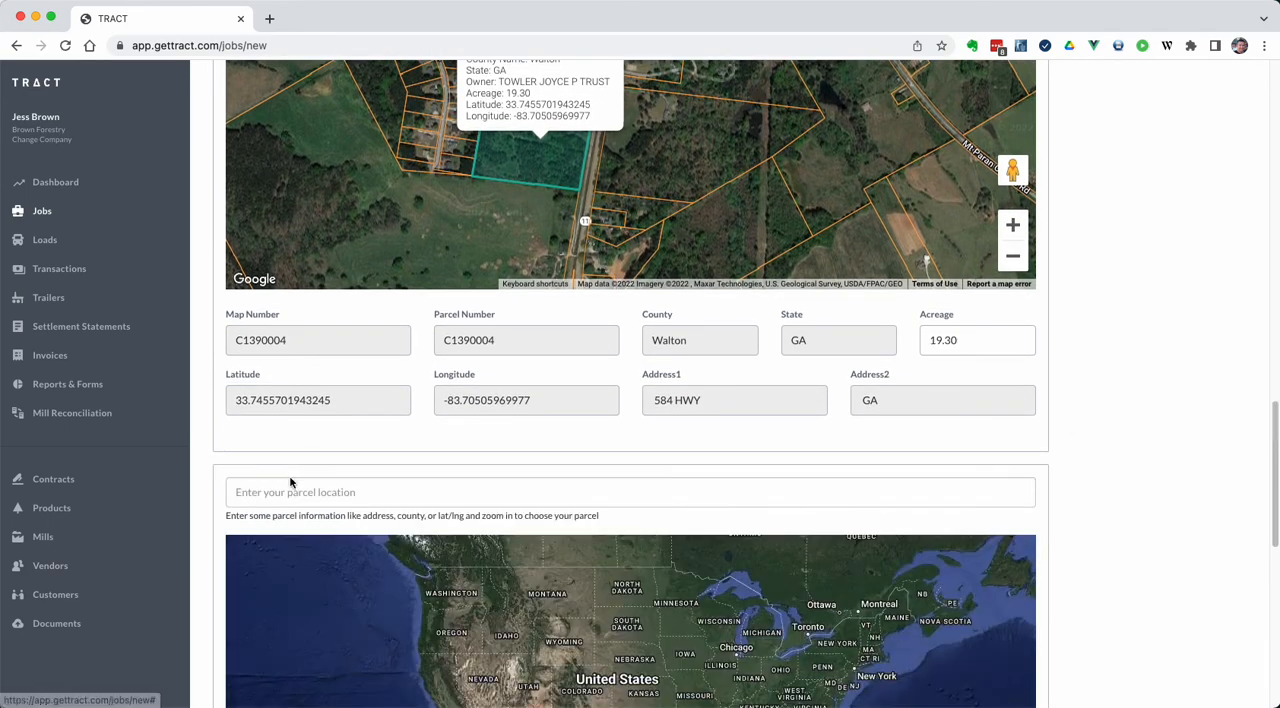
pyautogui.click(294, 489)
pyautogui.write('33.74568769651, -83.7003472533417')
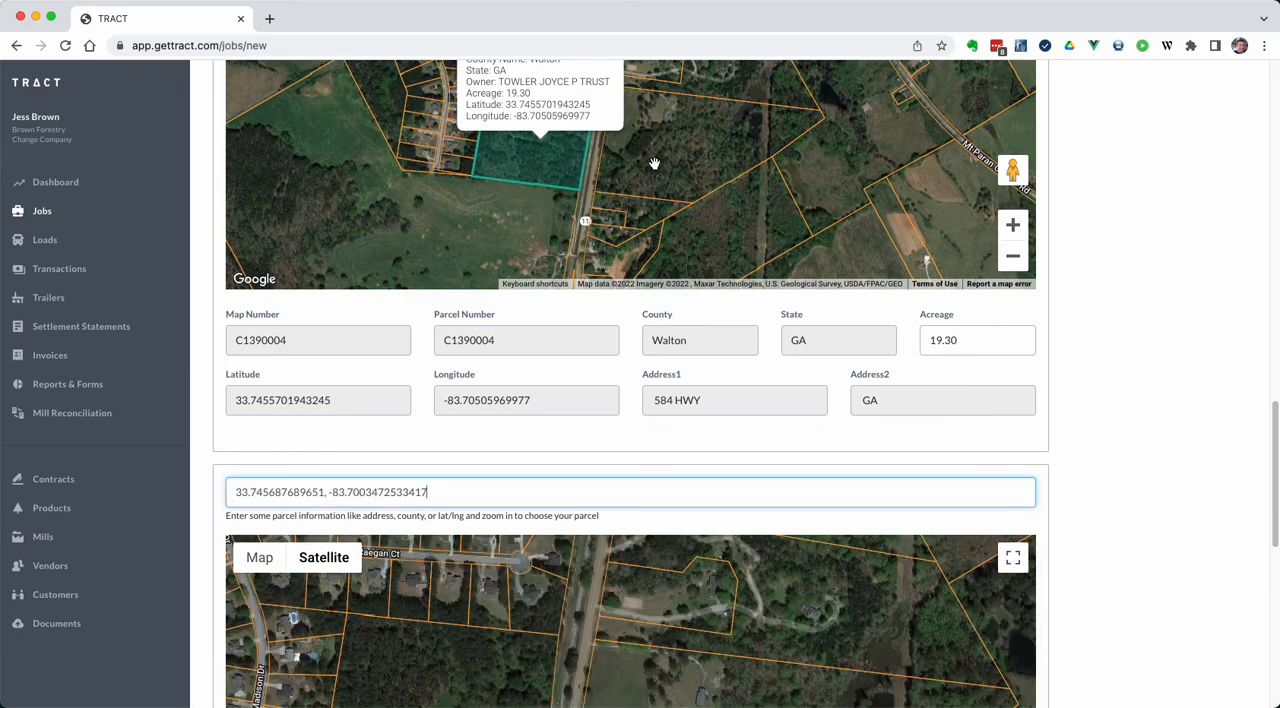
# Choose the large parcel east of Highway 11 as the job's second parcel
pyautogui.scroll(-1, 1116, 375)
pyautogui.scroll(-5, 1116, 375)
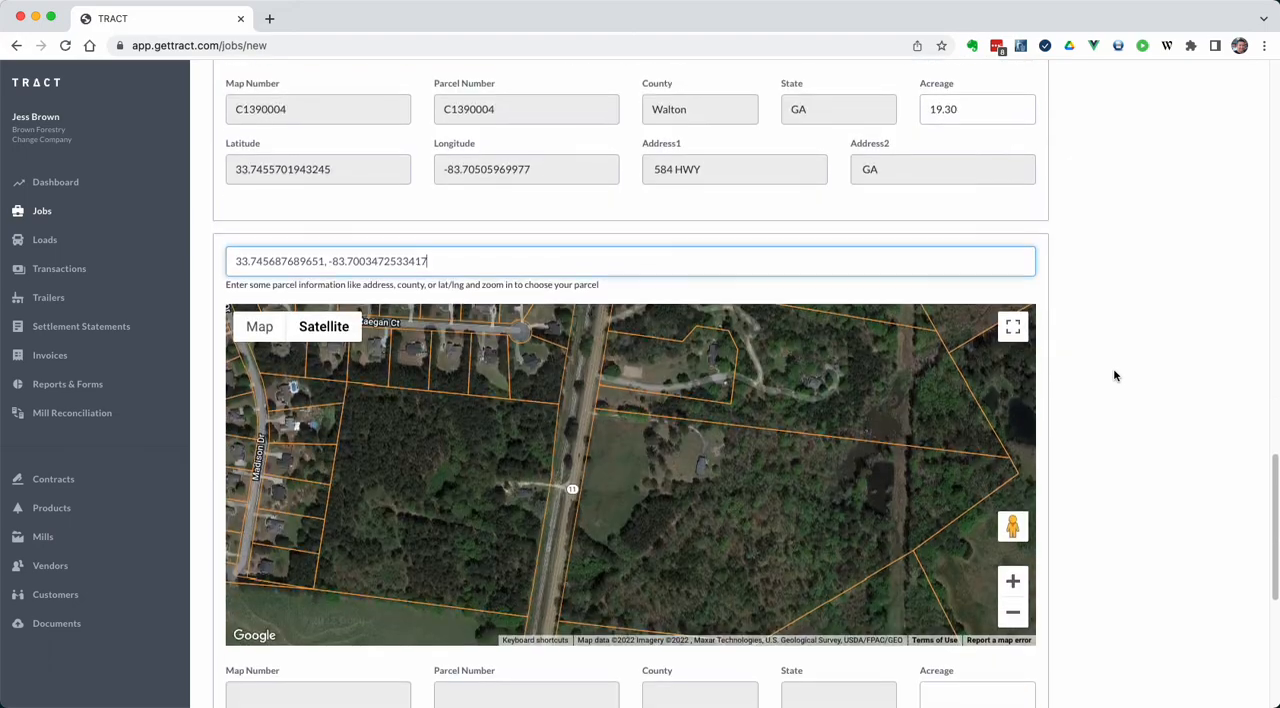
pyautogui.click(646, 531)
pyautogui.click(1012, 609)
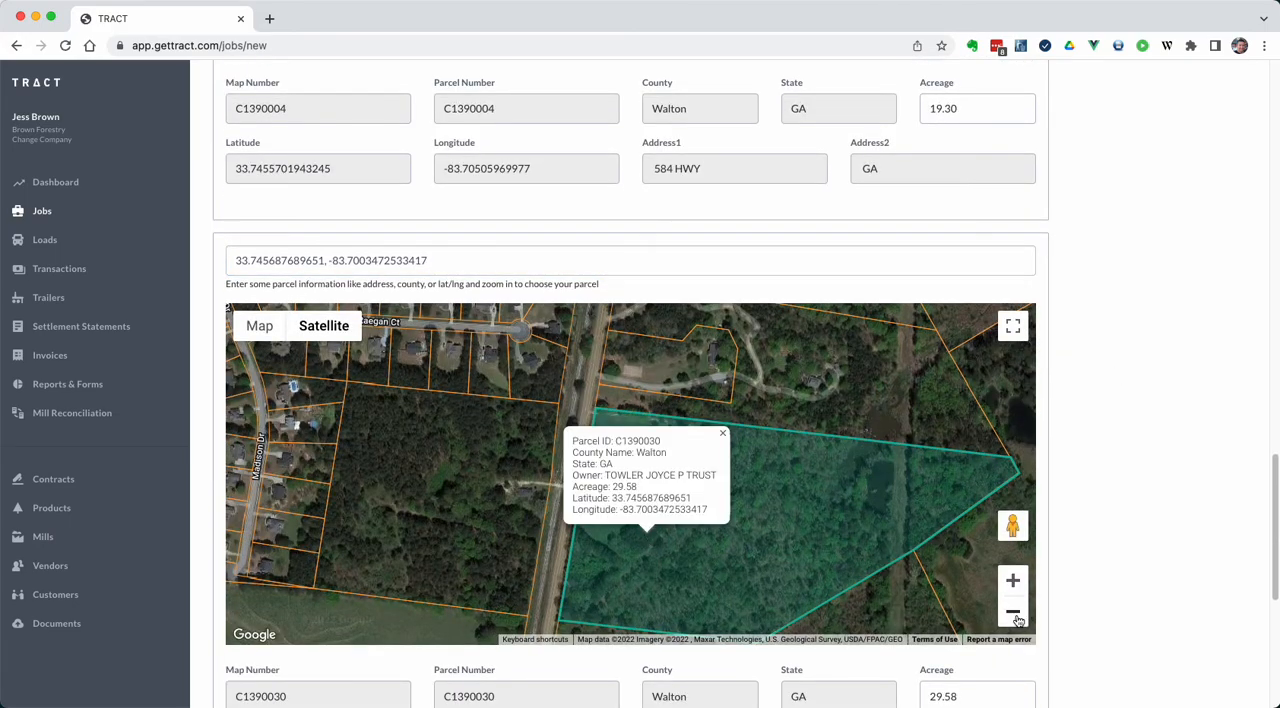
# Review the second parcel's details and compare the job's address field with the first parcel
pyautogui.scroll(-3, 1108, 480)
pyautogui.scroll(-5, 1107, 483)
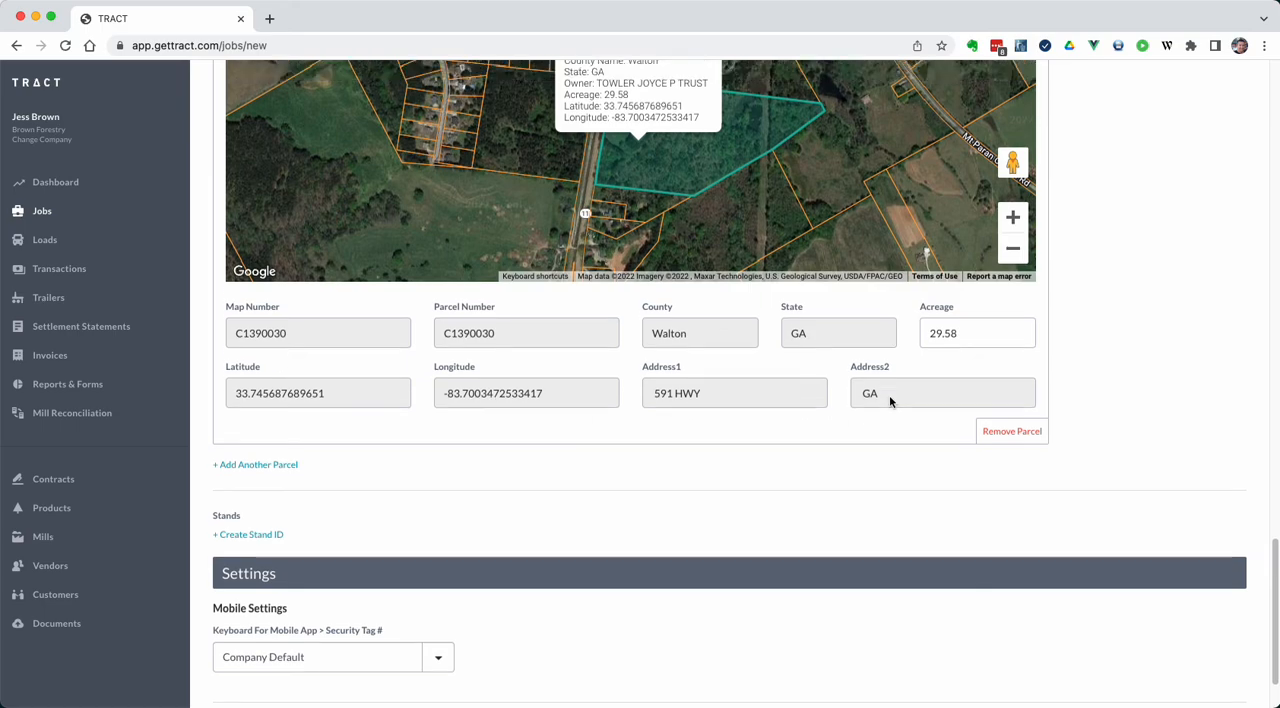
pyautogui.scroll(7, 1083, 428)
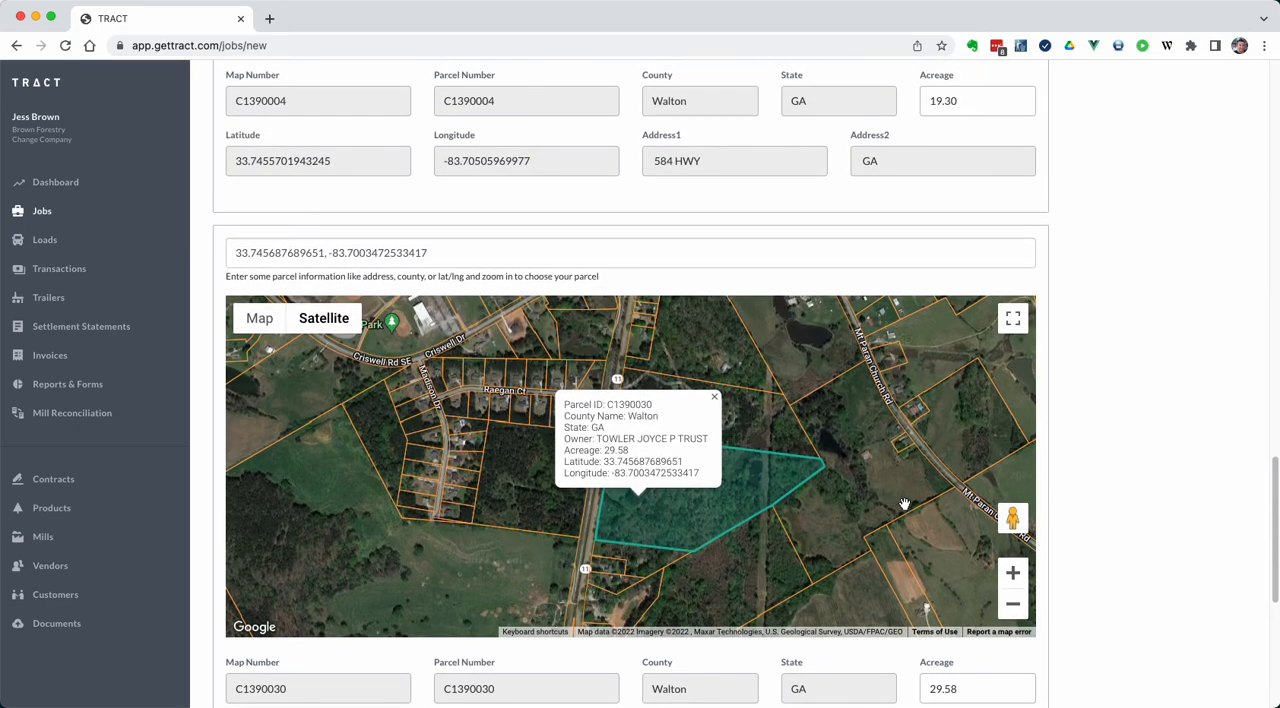
pyautogui.scroll(10, 1109, 485)
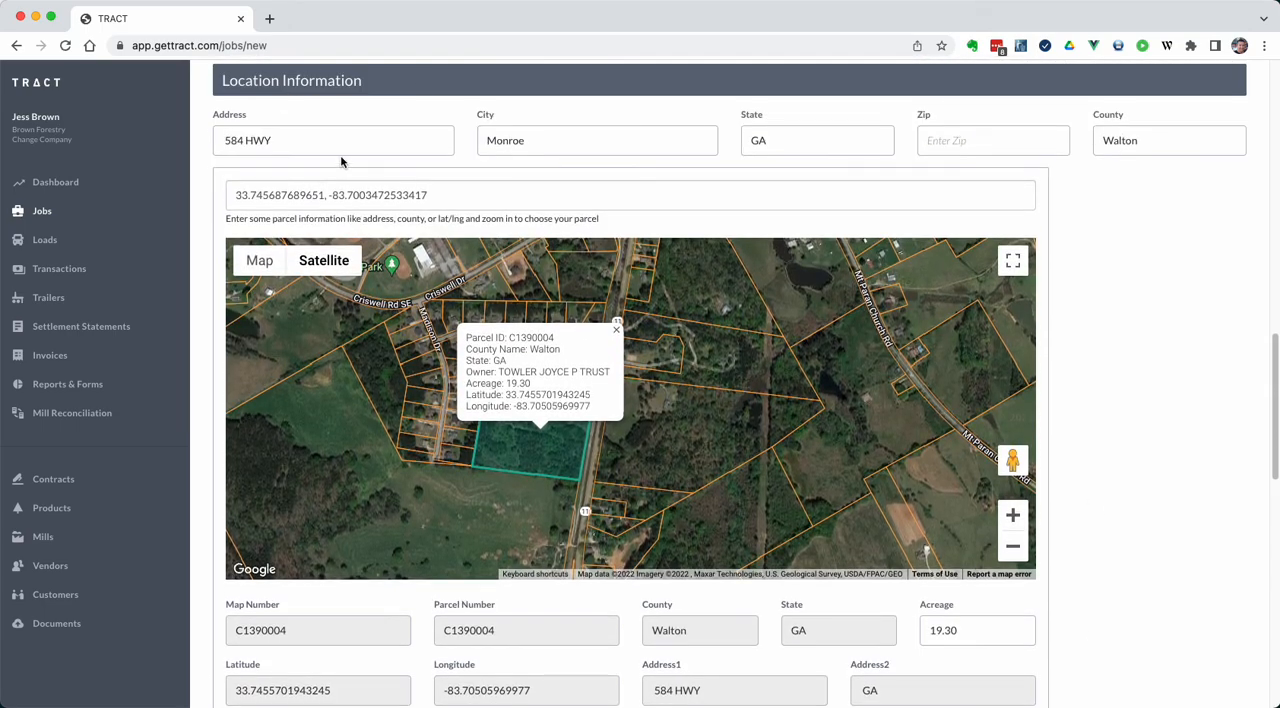
pyautogui.tripleClick(288, 139)
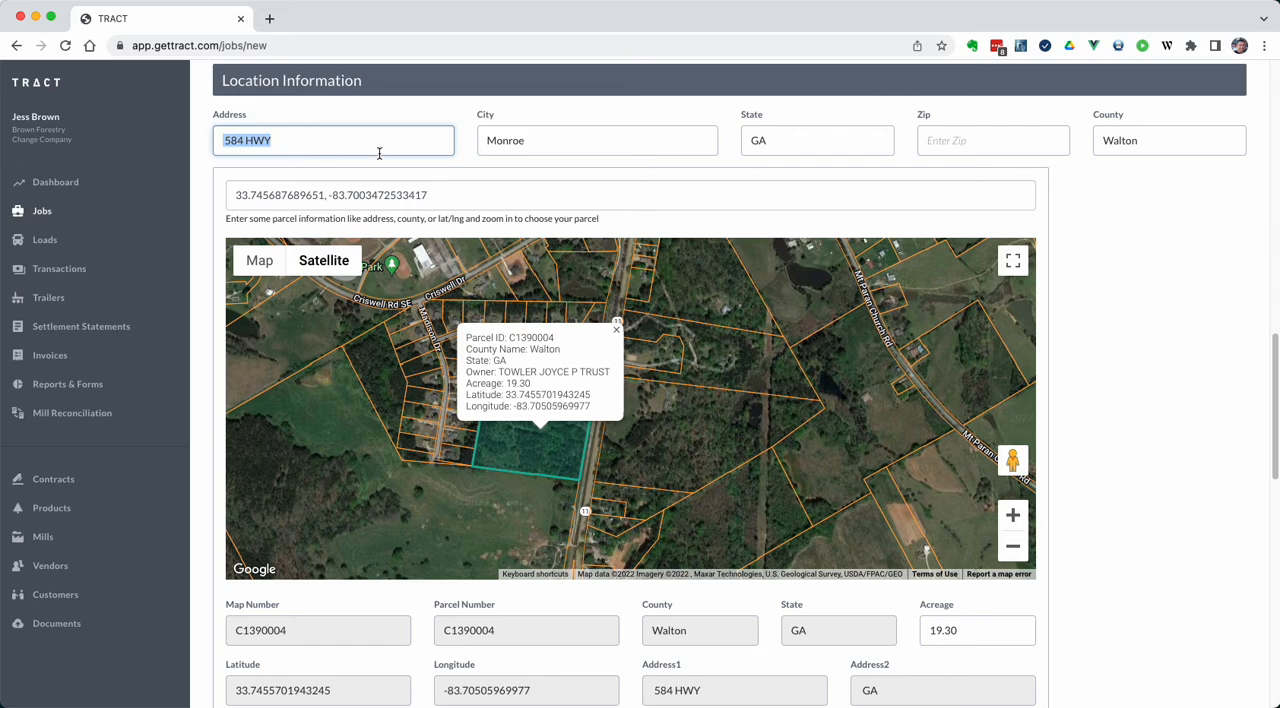
# Save the new job with its two parcels
pyautogui.scroll(-2, 1100, 380)
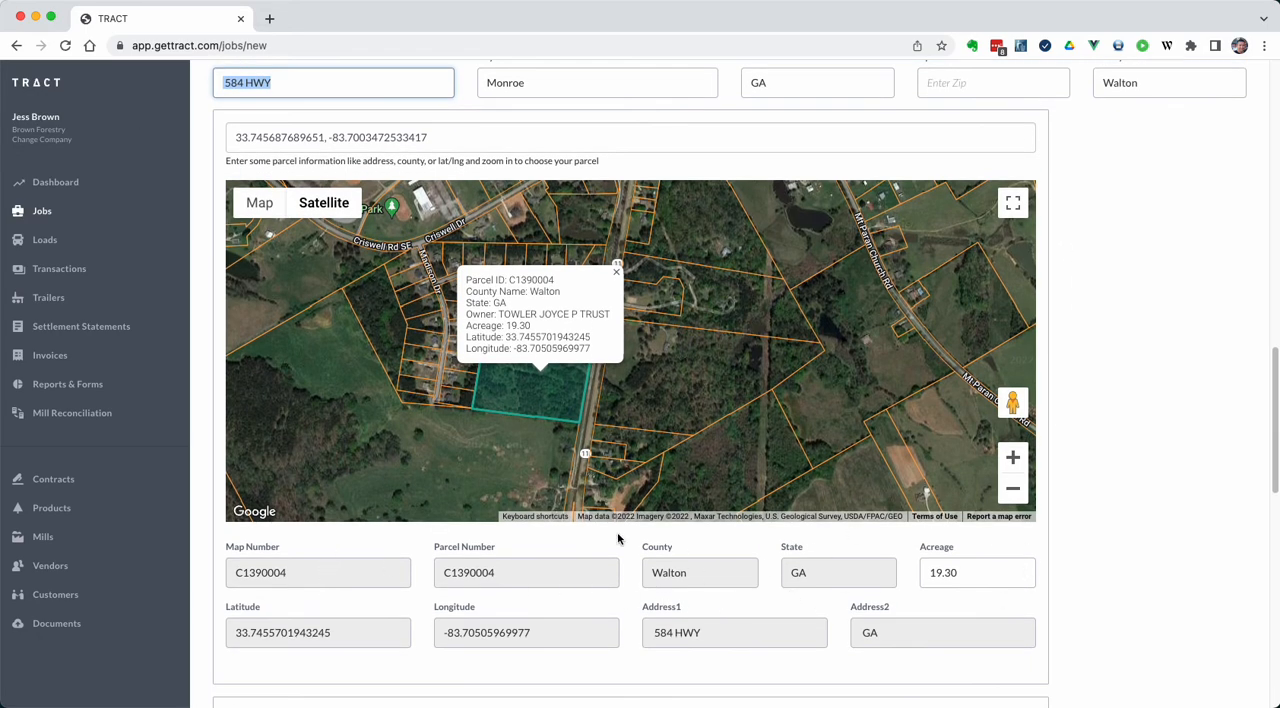
pyautogui.scroll(-15, 1147, 493)
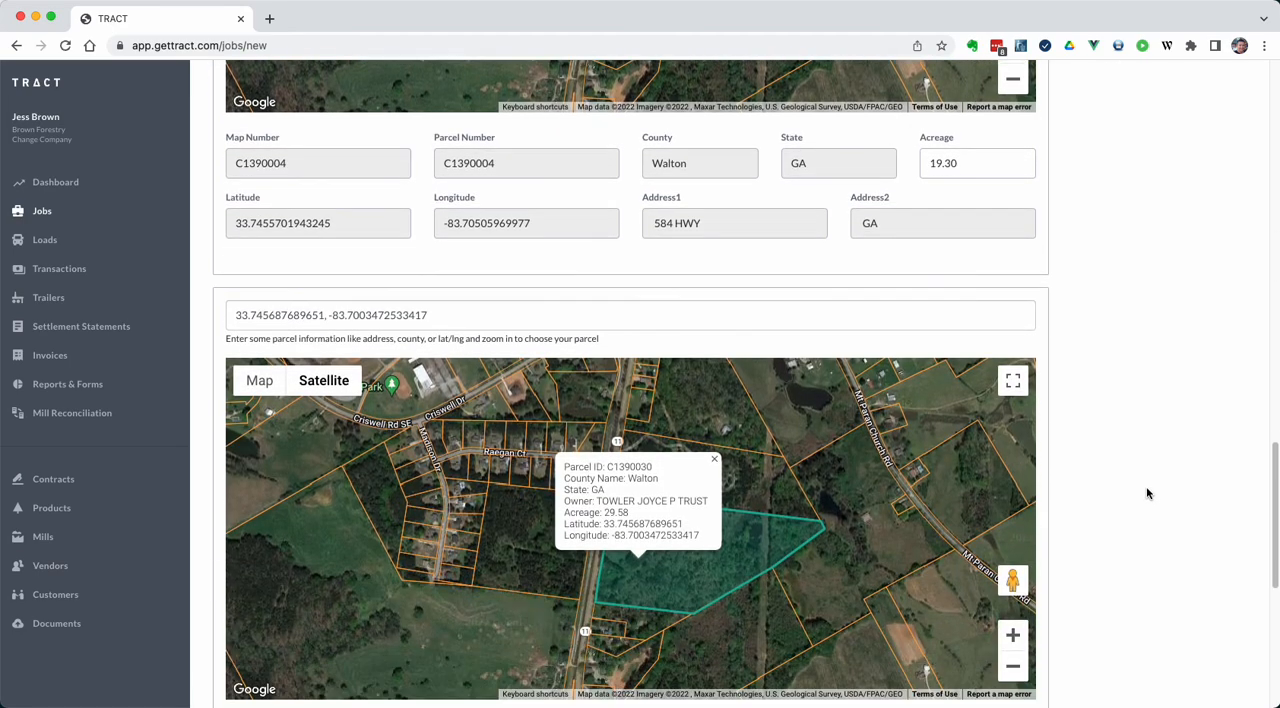
pyautogui.scroll(-2, 337, 600)
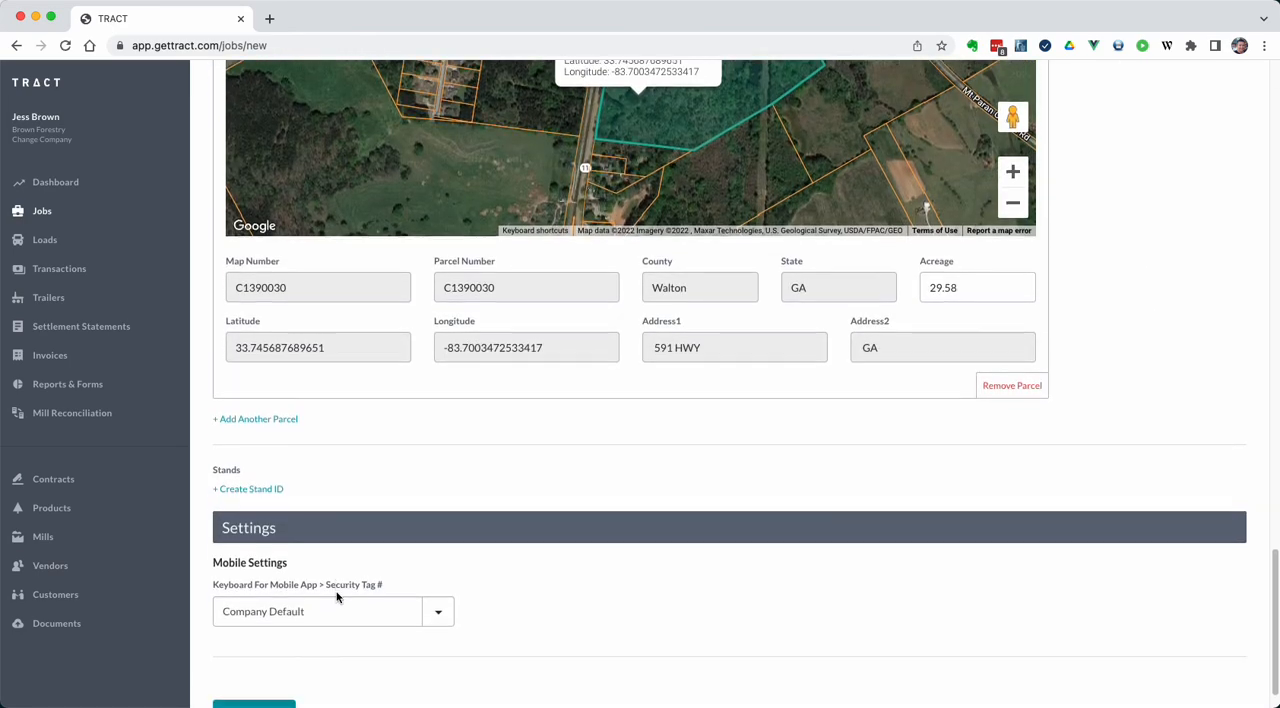
pyautogui.click(270, 675)
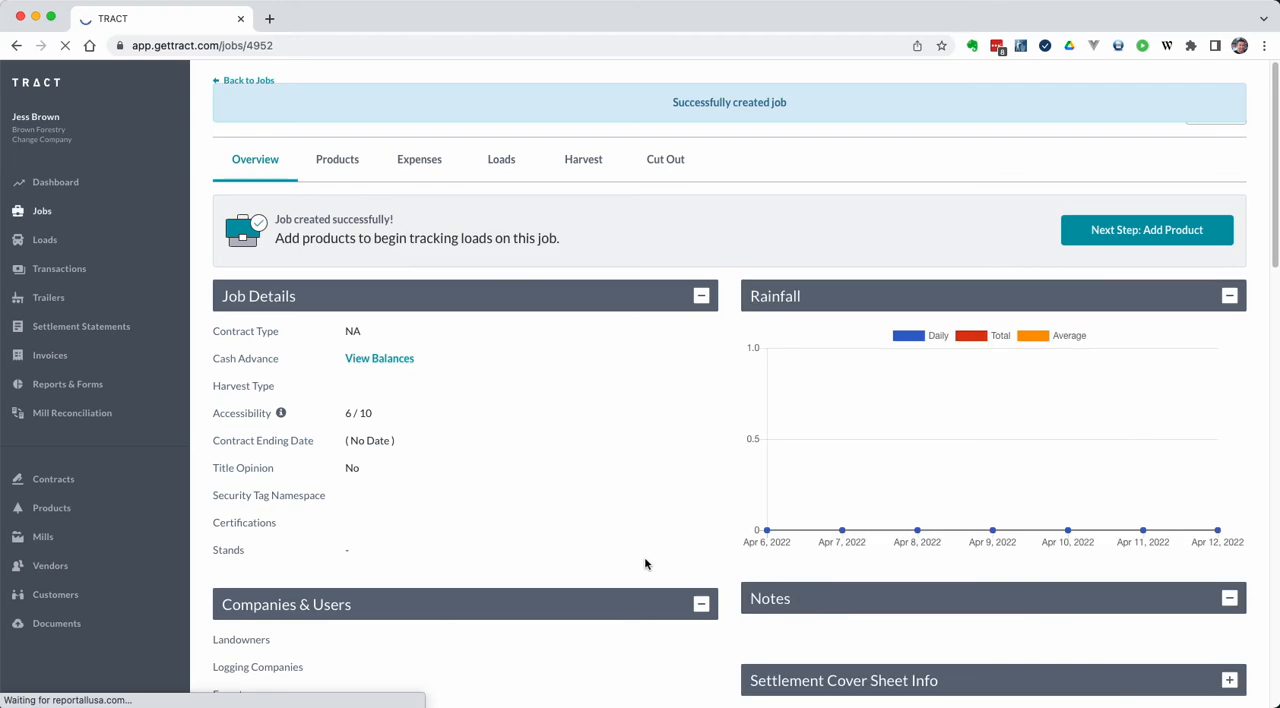
# Review the saved job's location information, including total acreage, job address, parcel maps and each parcel's details
pyautogui.scroll(-3, 644, 560)
pyautogui.scroll(-10, 644, 564)
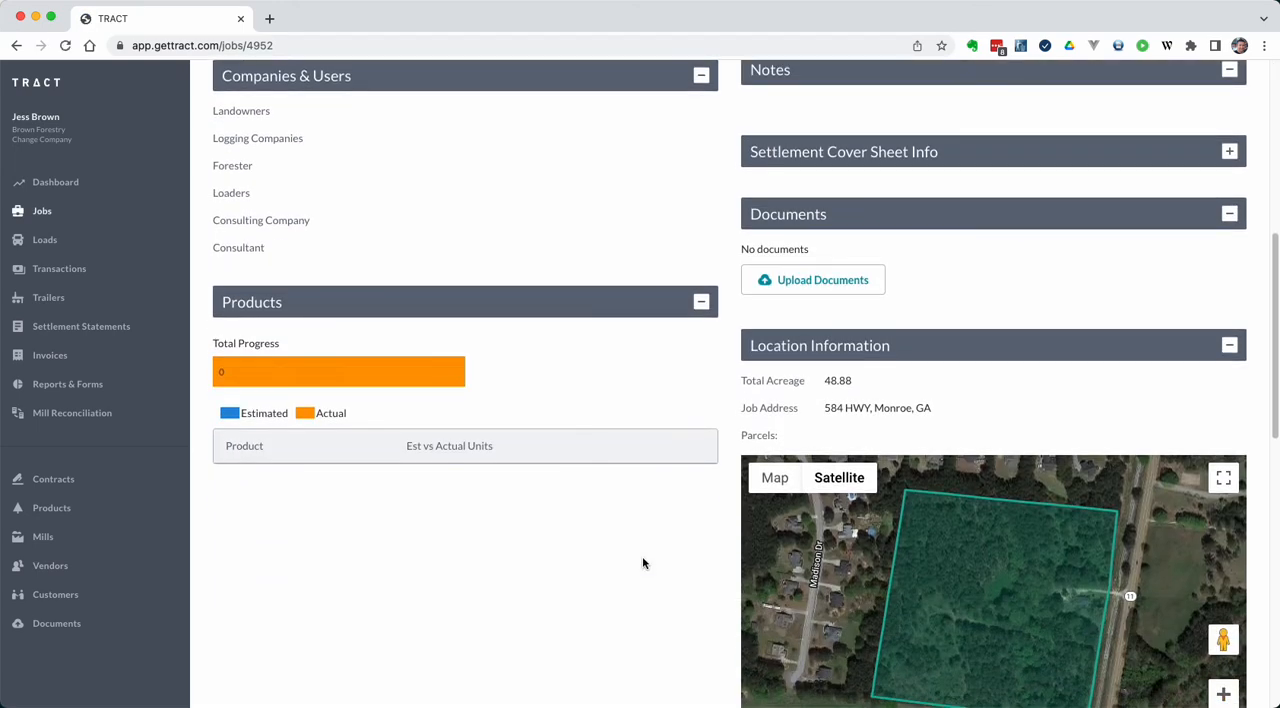
pyautogui.scroll(-4, 643, 563)
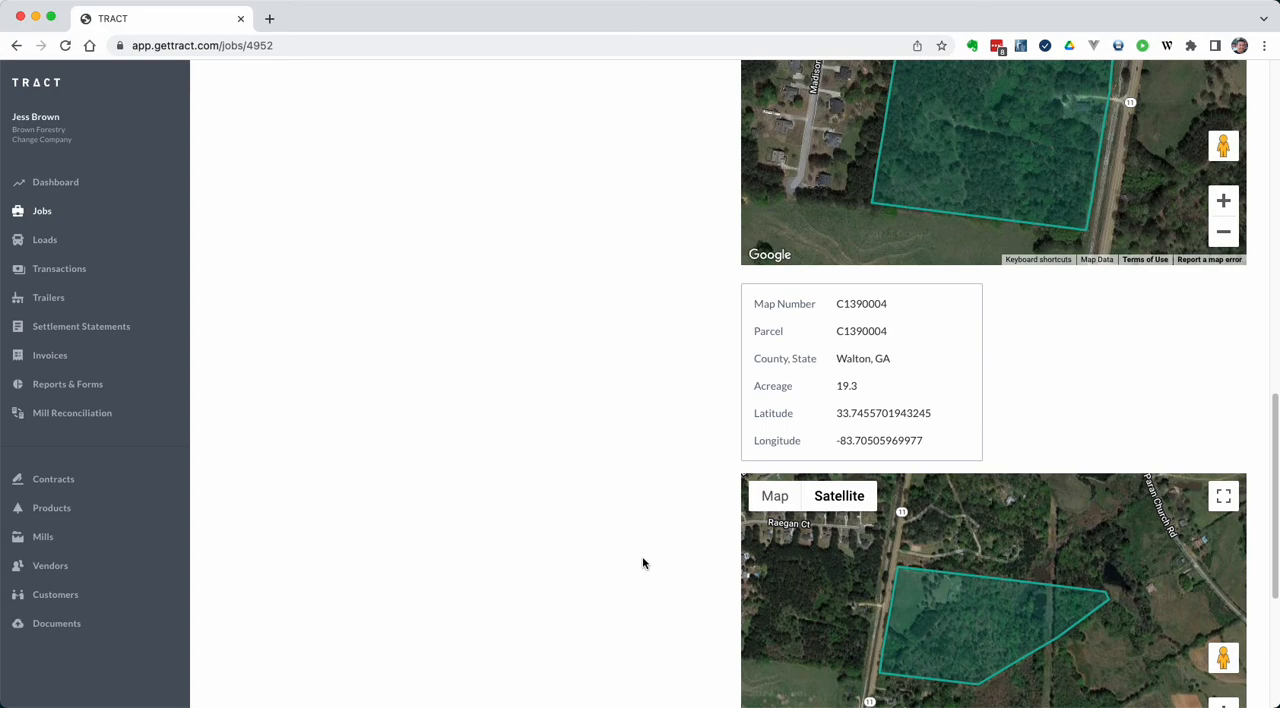
pyautogui.scroll(-2, 828, 306)
pyautogui.scroll(3, 831, 334)
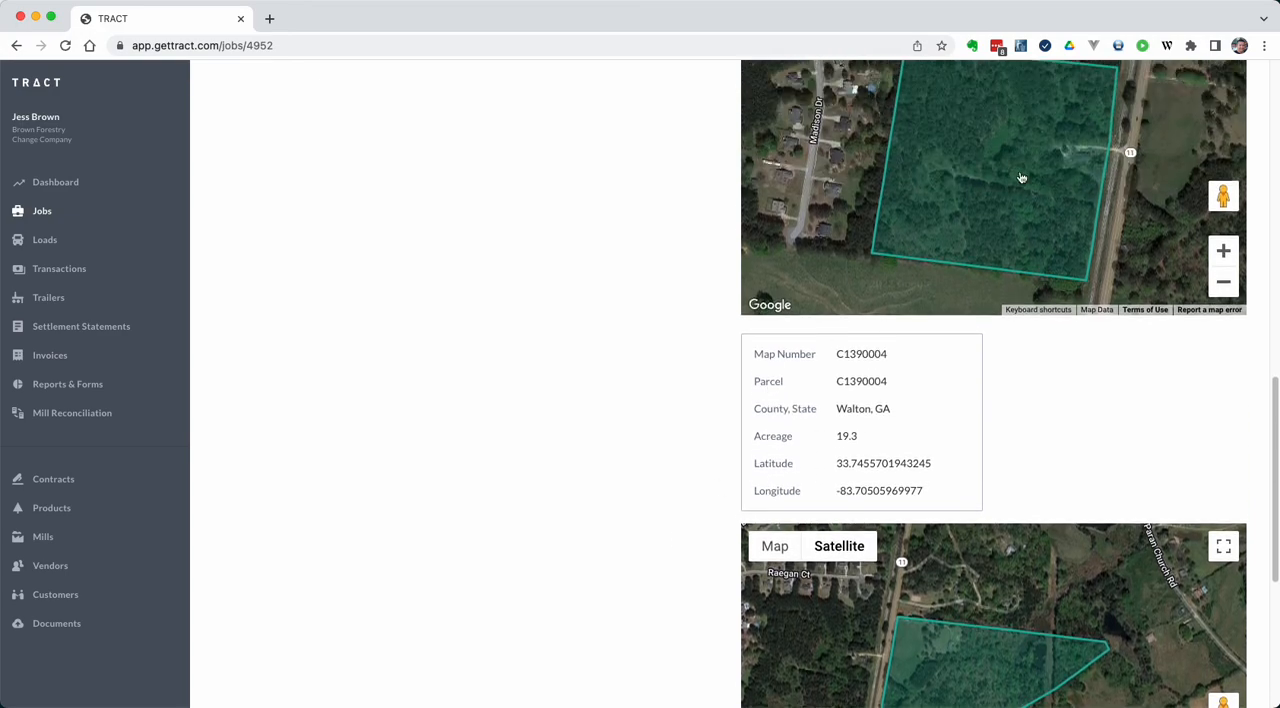
pyautogui.scroll(-2, 926, 358)
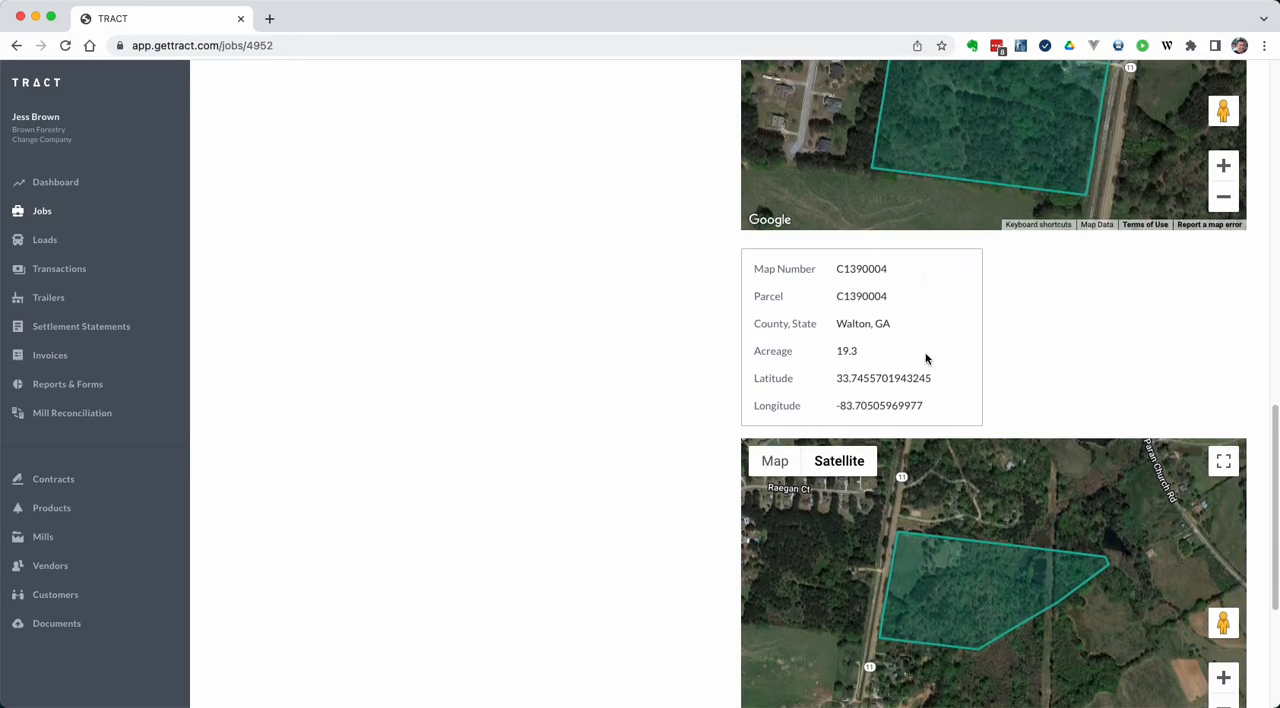
pyautogui.scroll(-1, 926, 358)
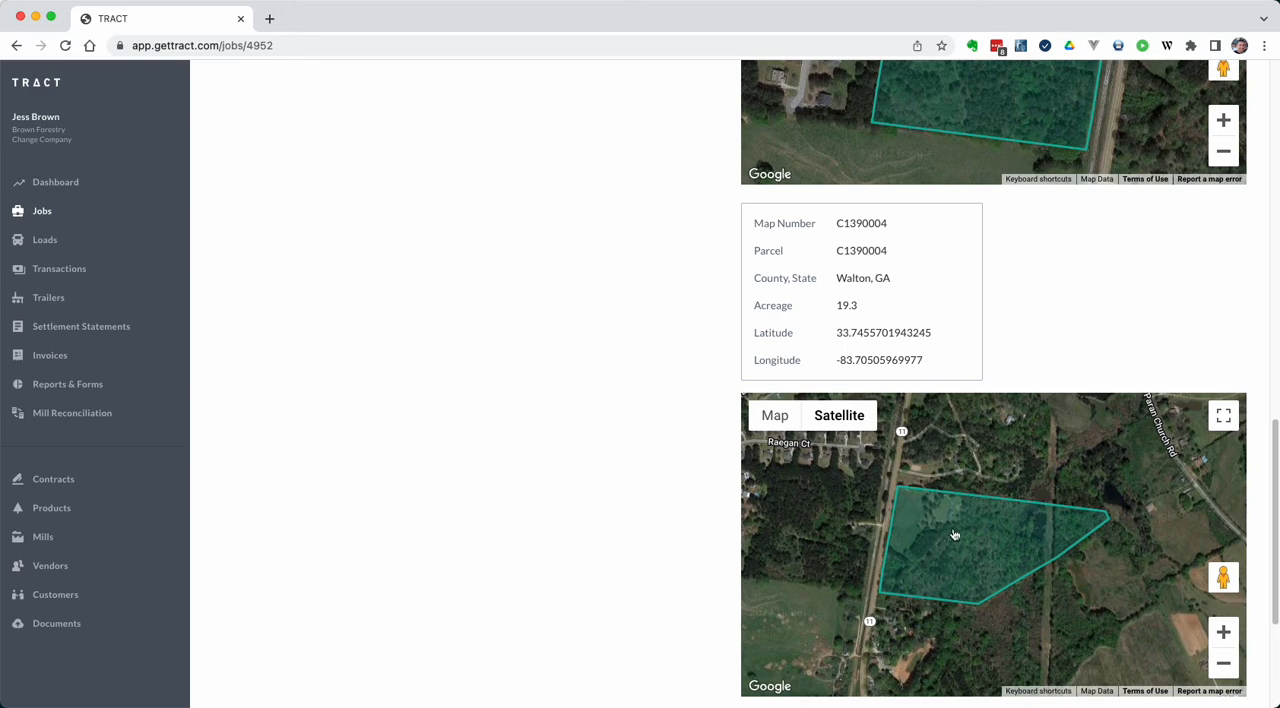
pyautogui.doubleClick(860, 225)
pyautogui.click(864, 297)
pyautogui.scroll(-1, 668, 373)
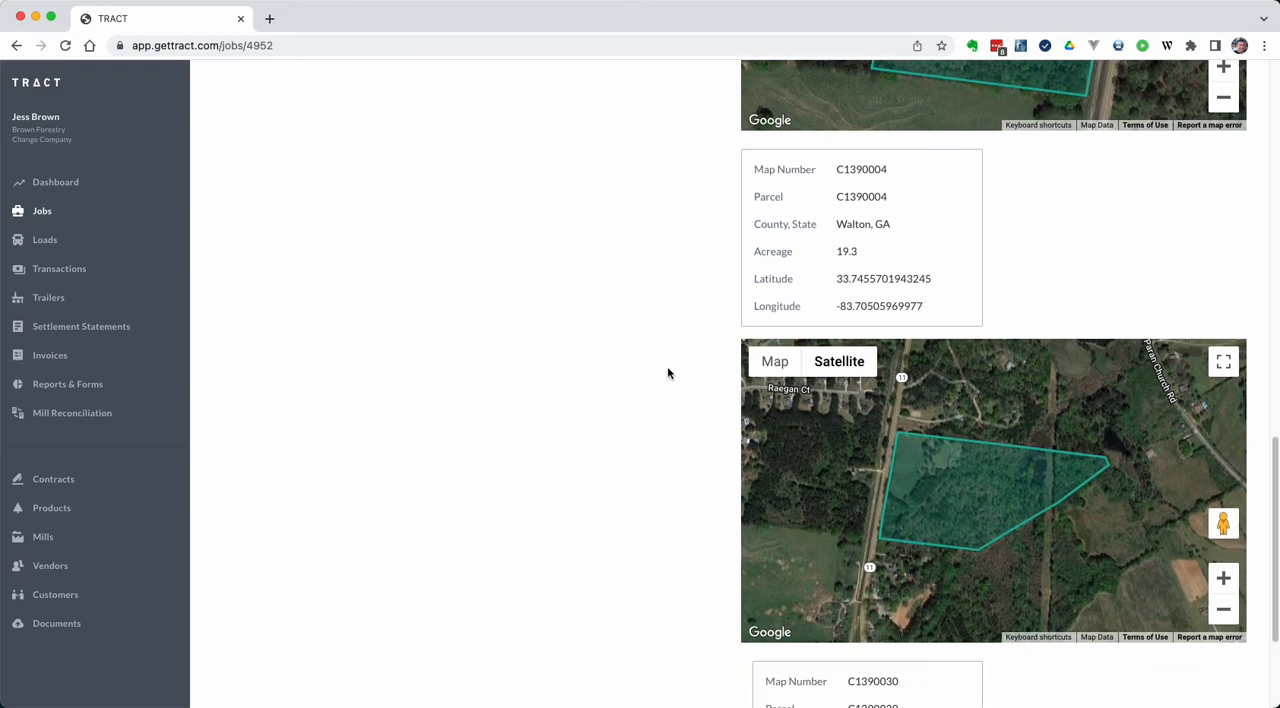
# Open the job for editing and set the first parcel's acreage to 12
pyautogui.scroll(-3, 668, 373)
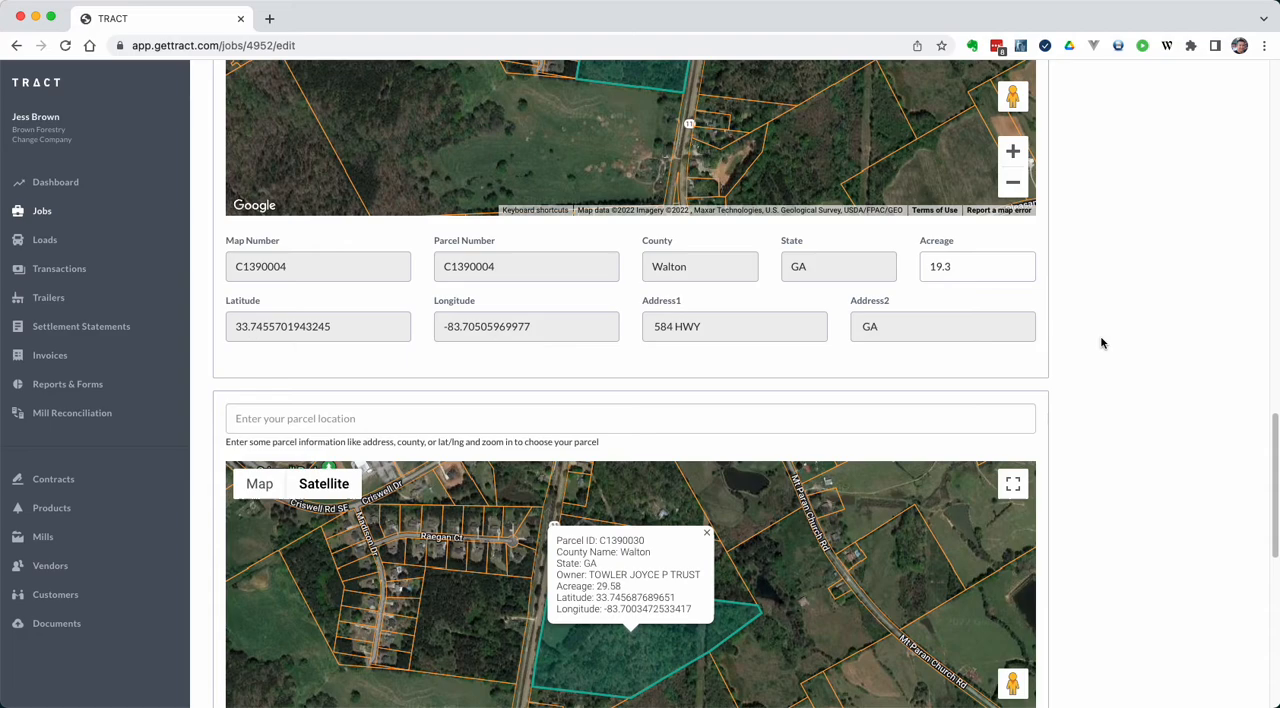
pyautogui.scroll(-5, 1101, 343)
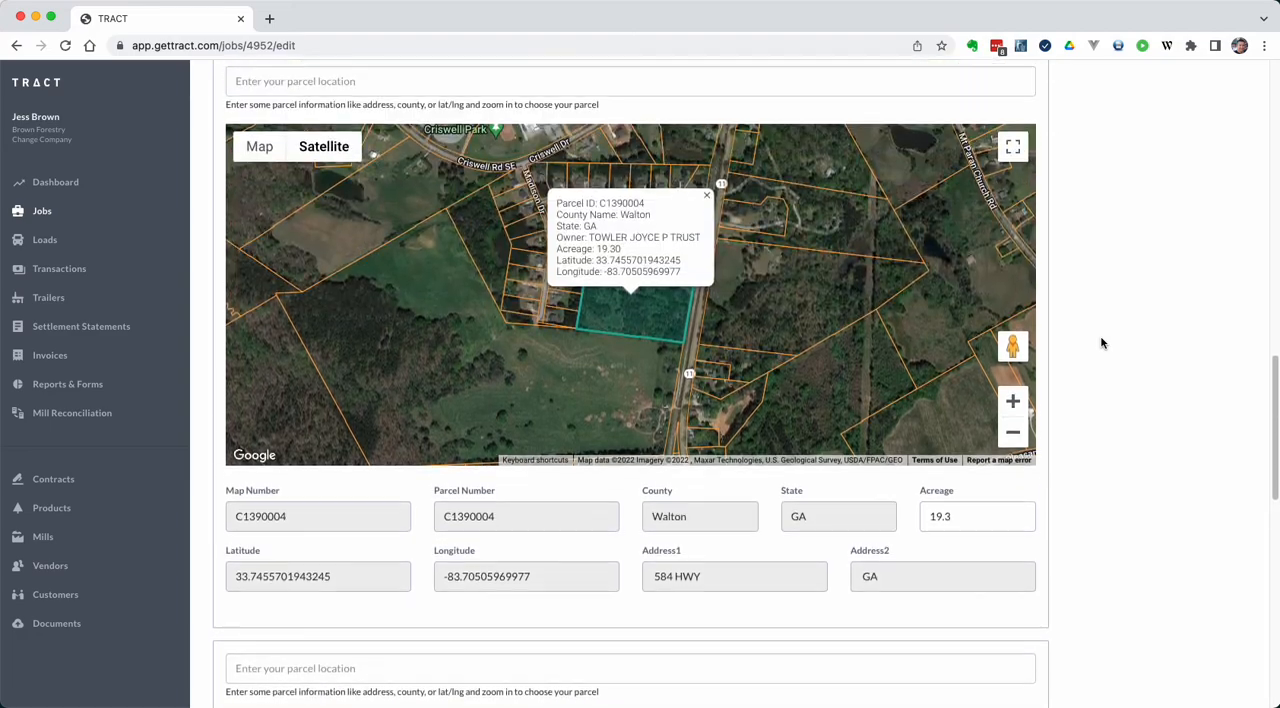
pyautogui.moveTo(952, 517); pyautogui.dragTo(889, 517)
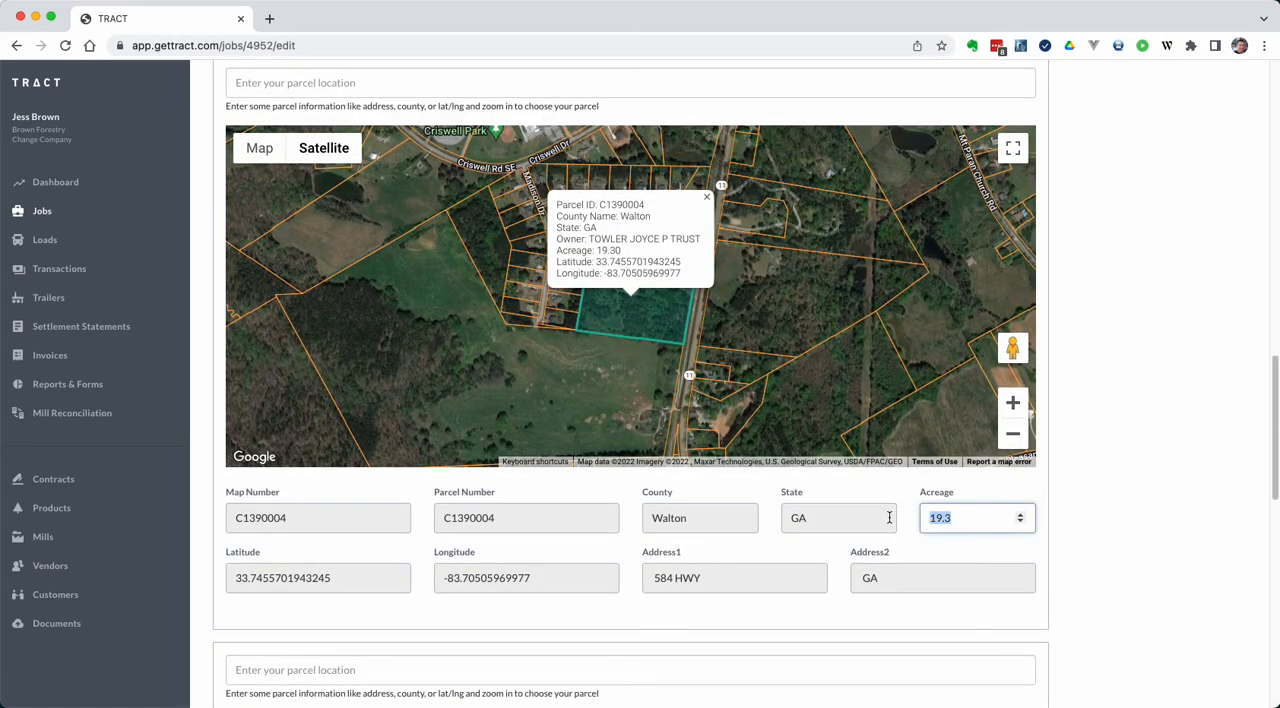
pyautogui.write('12')
# Set the second parcel's acreage to 20 and save the job changes
pyautogui.scroll(-5, 1159, 494)
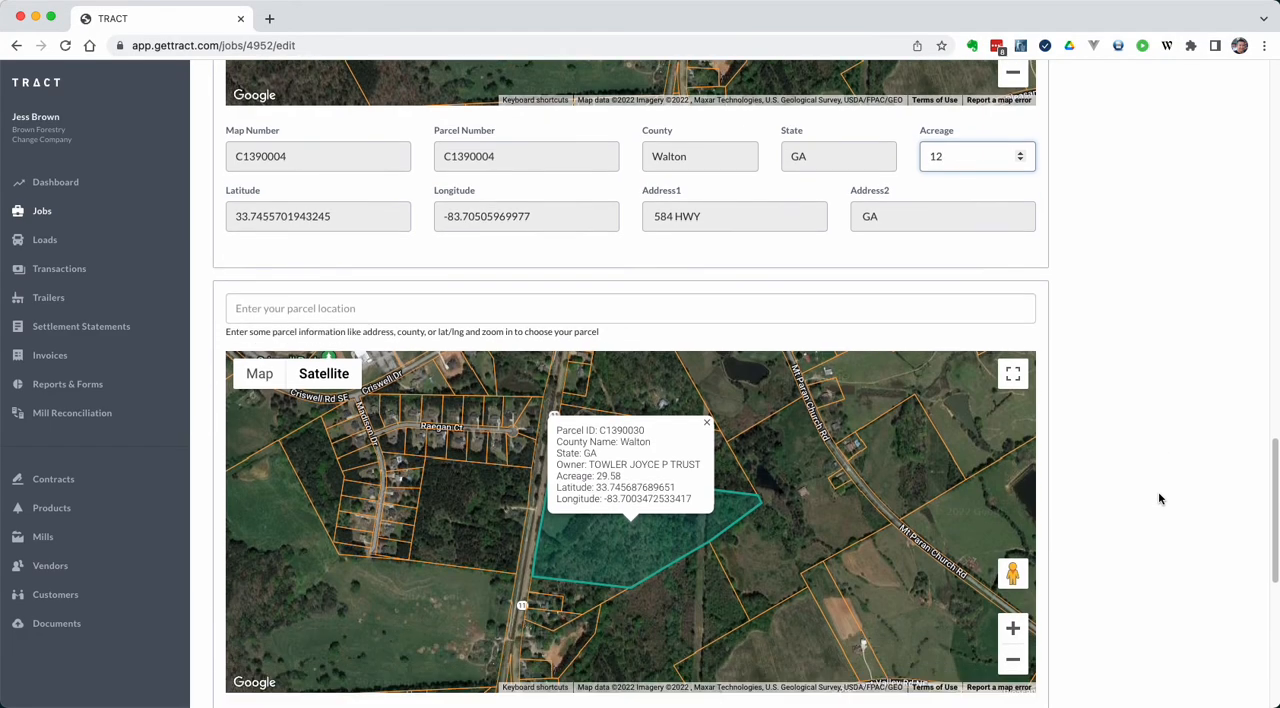
pyautogui.scroll(-5, 1158, 498)
pyautogui.moveTo(968, 388); pyautogui.dragTo(897, 381)
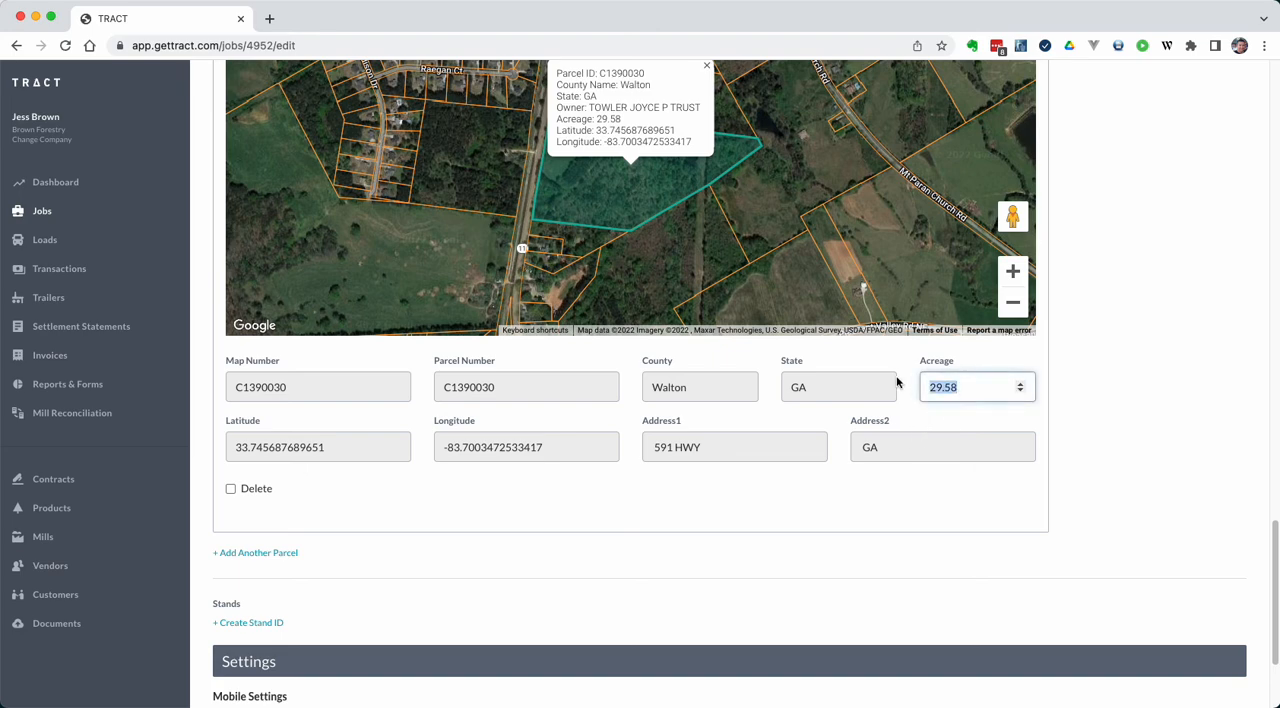
pyautogui.write('20')
pyautogui.scroll(-3, 1060, 395)
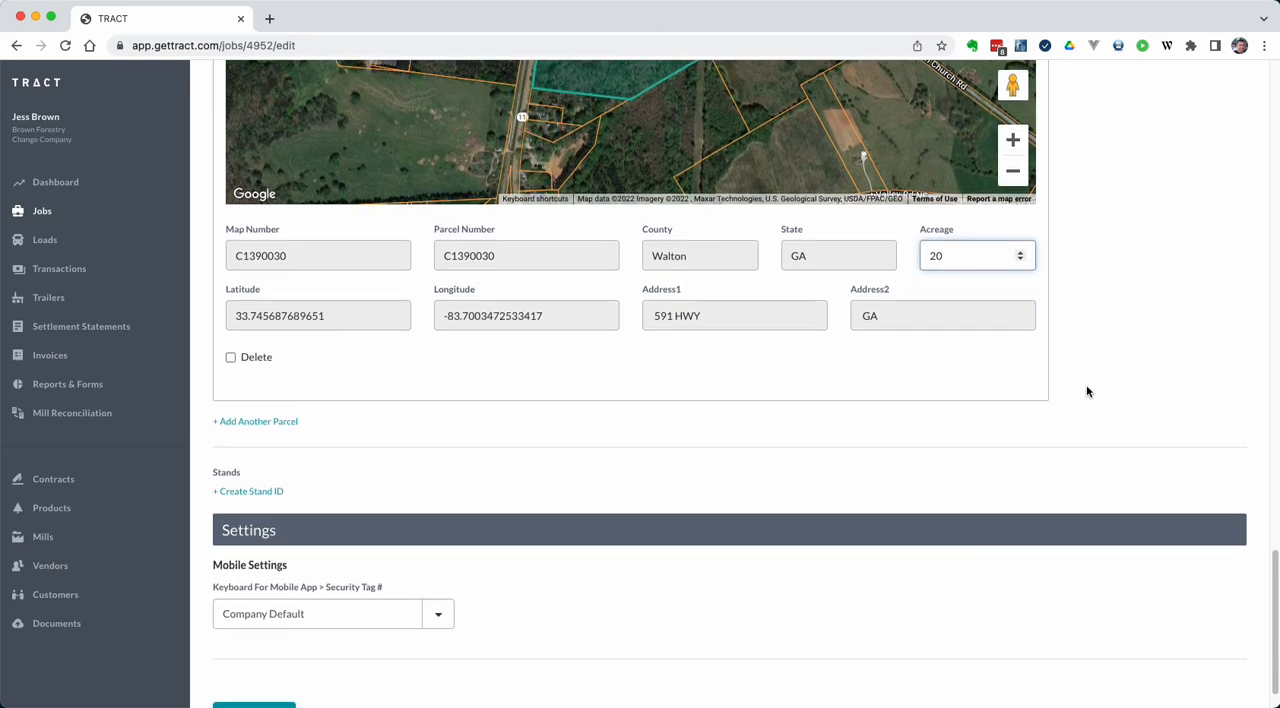
pyautogui.click(258, 668)
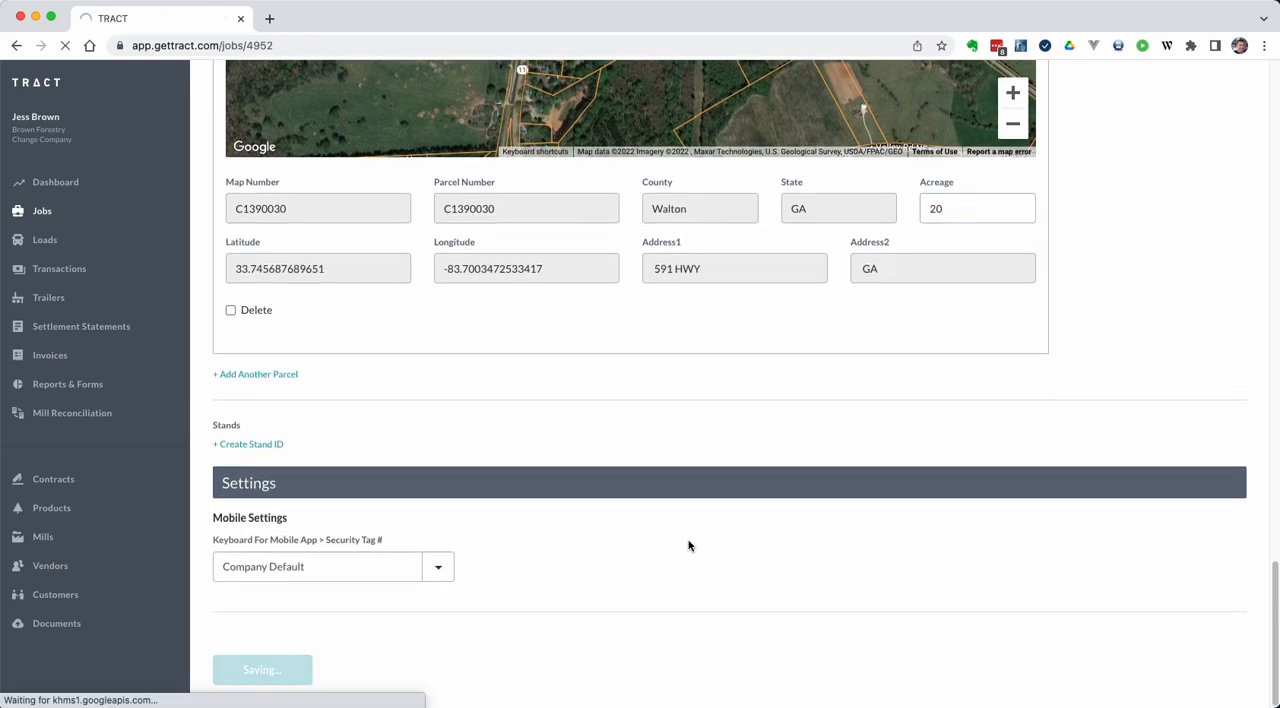
# Check the job's total acreage and the acreage of each parcel in the location information
pyautogui.scroll(-5, 949, 591)
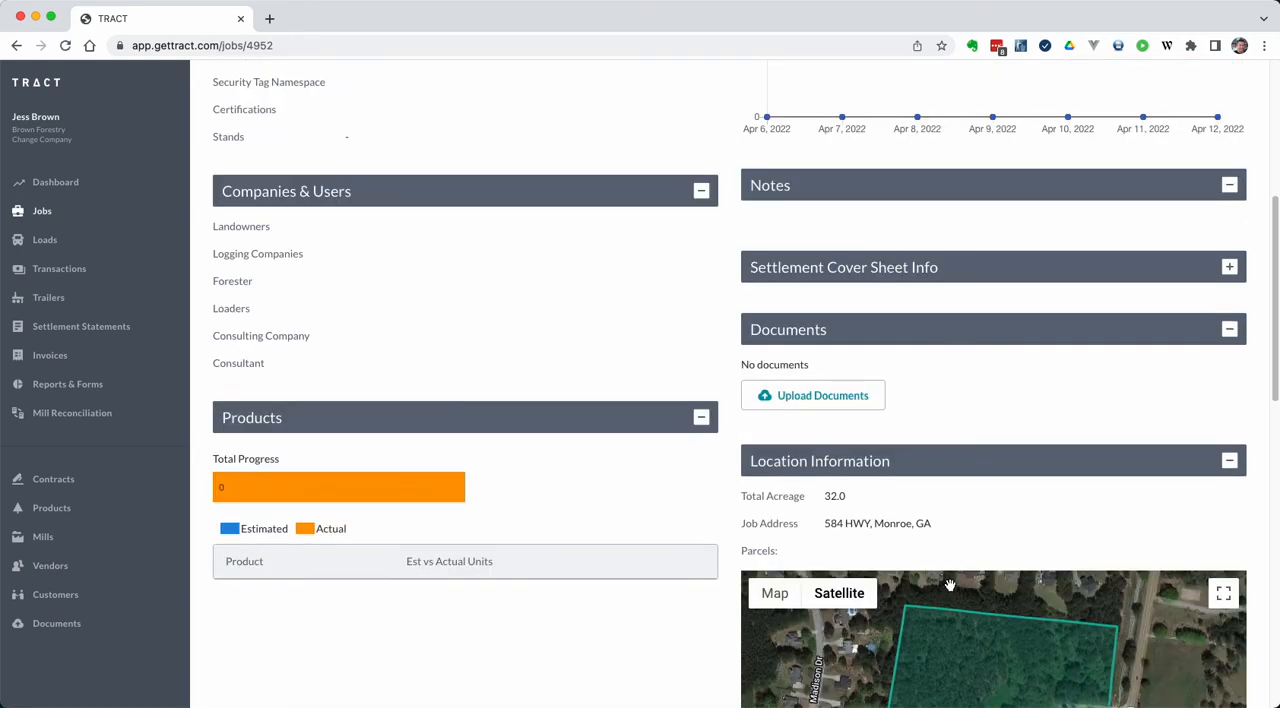
pyautogui.doubleClick(832, 496)
pyautogui.scroll(-2, 775, 493)
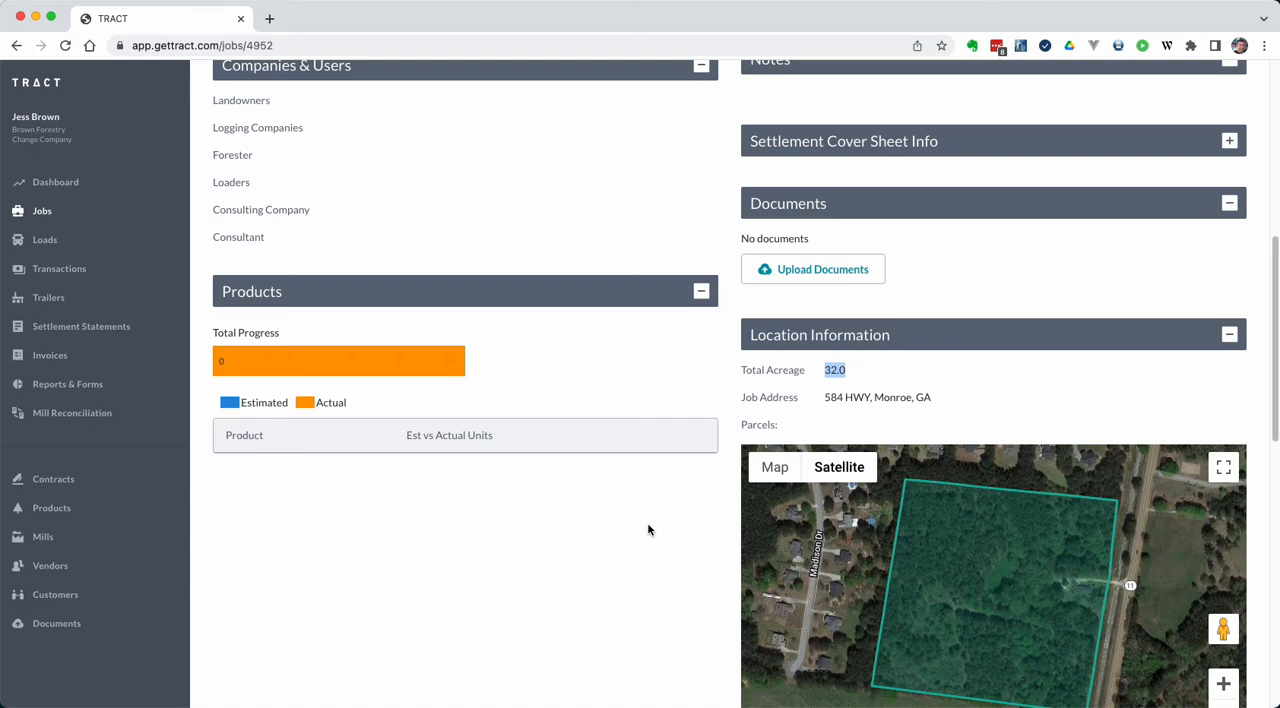
pyautogui.scroll(-5, 645, 545)
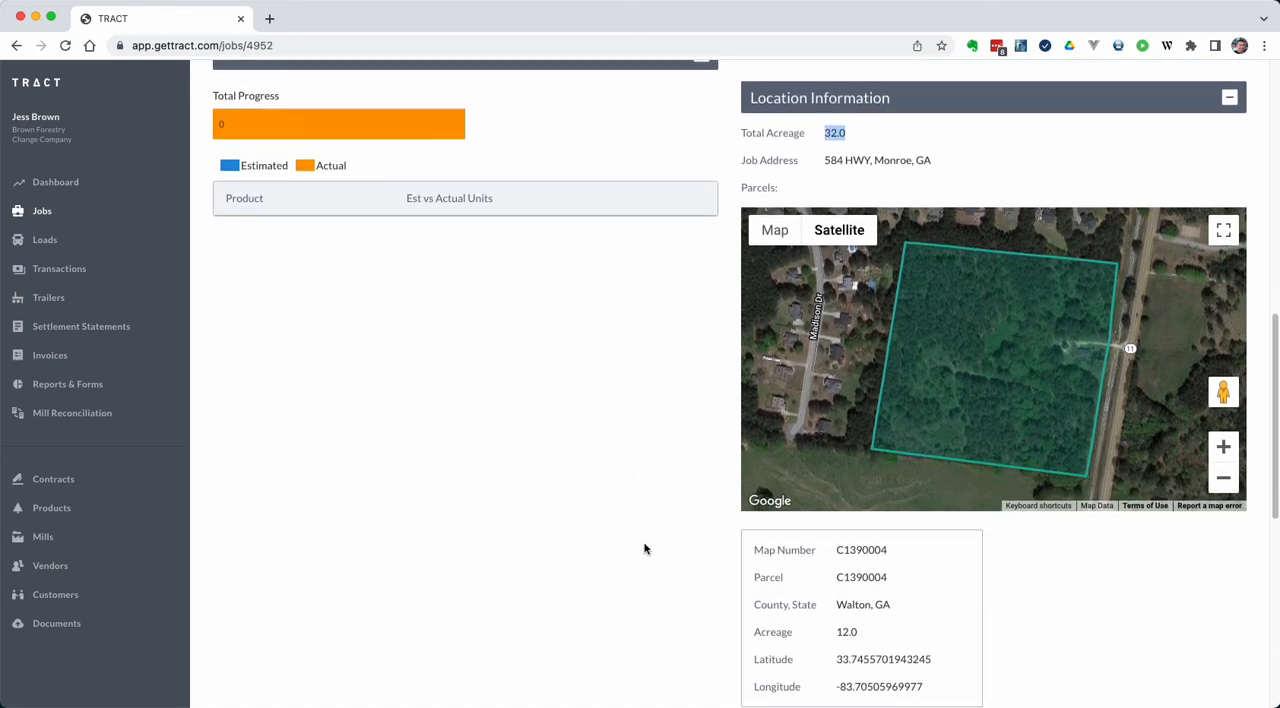
pyautogui.scroll(-2, 645, 548)
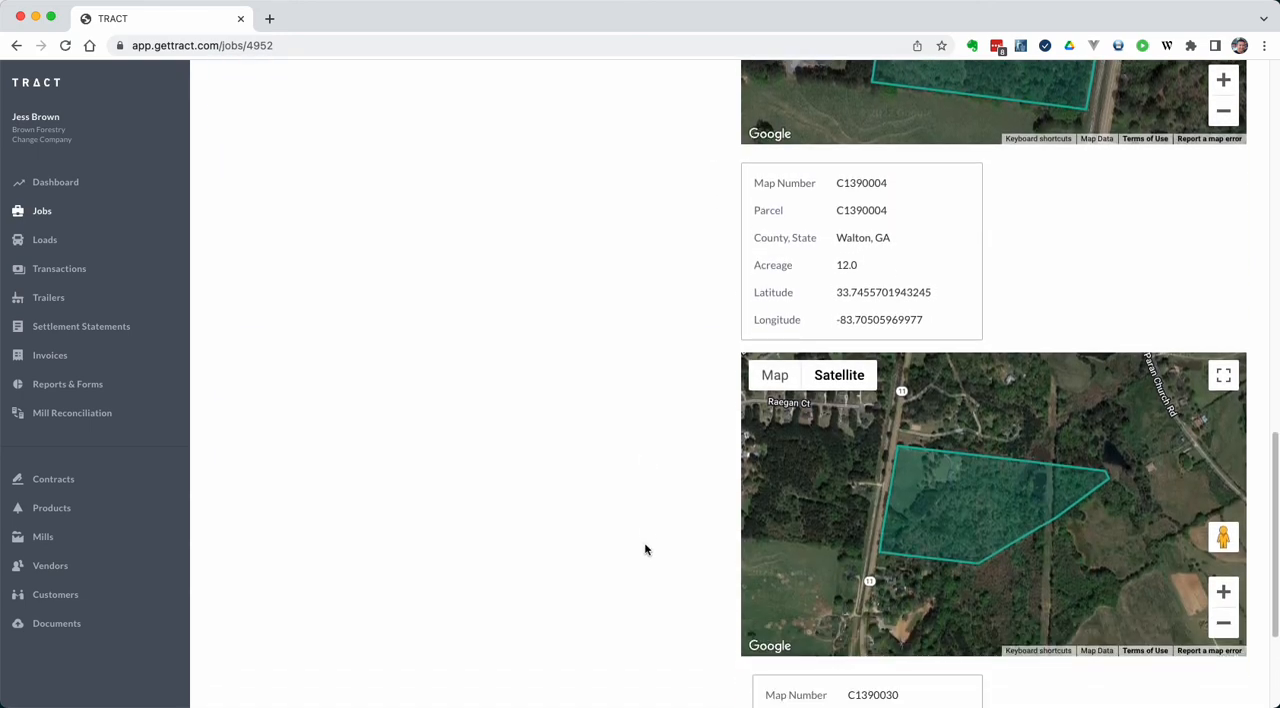
pyautogui.scroll(4, 634, 494)
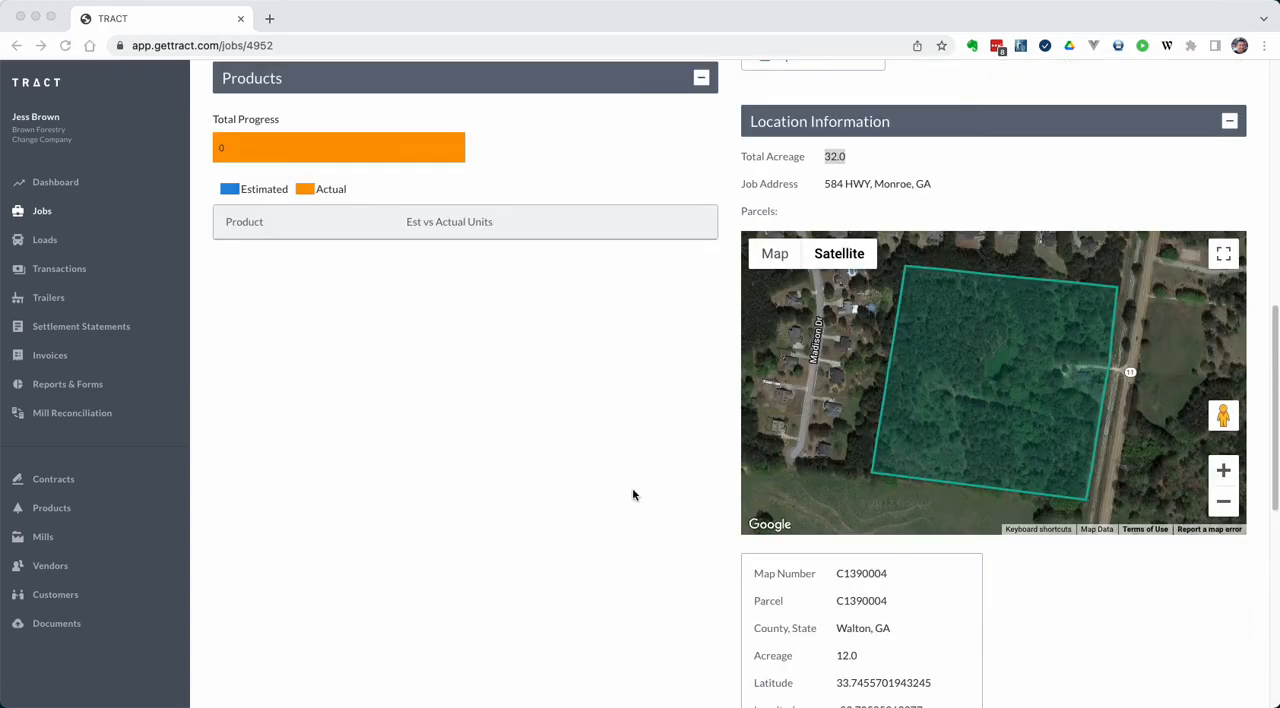